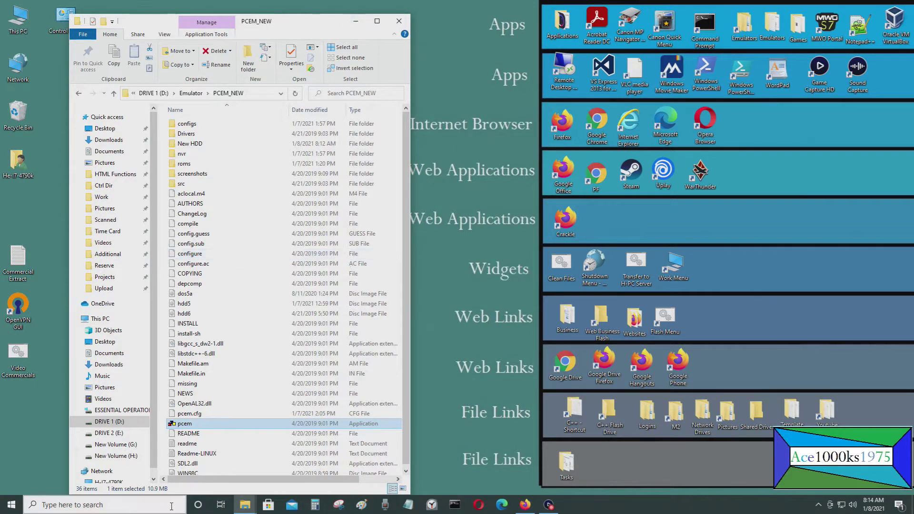
Launch pcem and start a new machine configuration named New Comp2
double_click(205, 427)
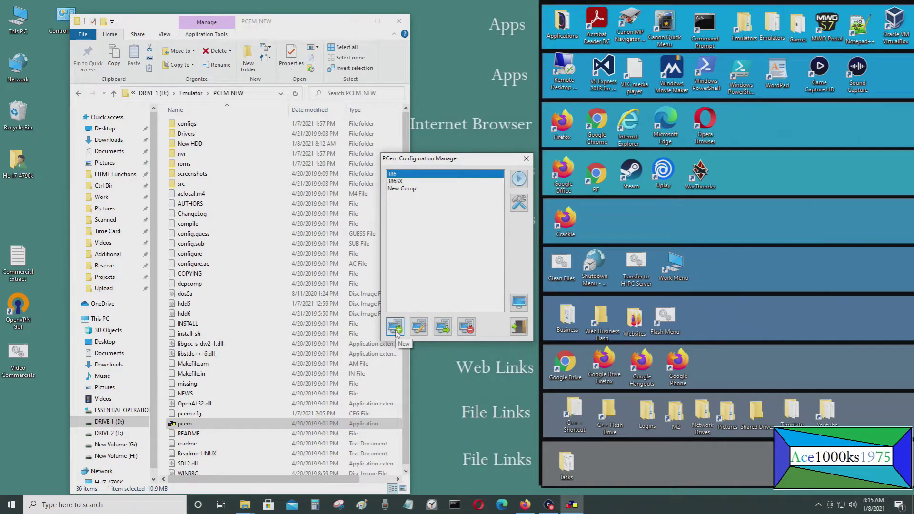
left_click(395, 328)
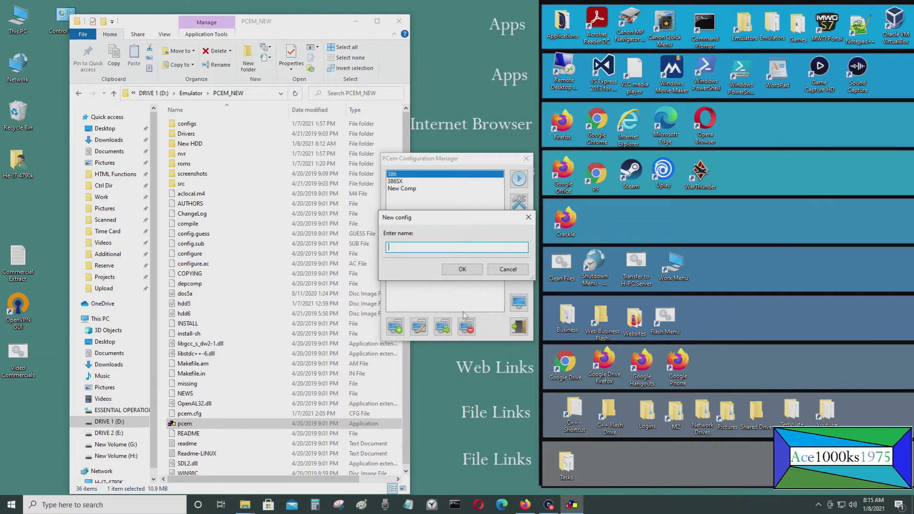
type("New Comp")
left_click(462, 269)
left_click(509, 270)
left_click(451, 248)
type("2")
left_click(471, 272)
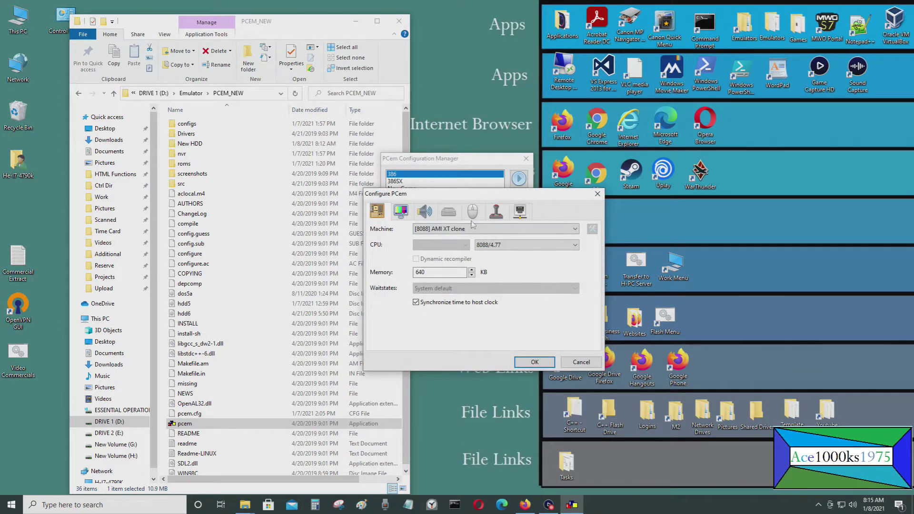
Start a new hard disc for Drive 1 (C:) and set its type to Type 28: cylinders=699, heads=7, size=40MB
left_click(449, 212)
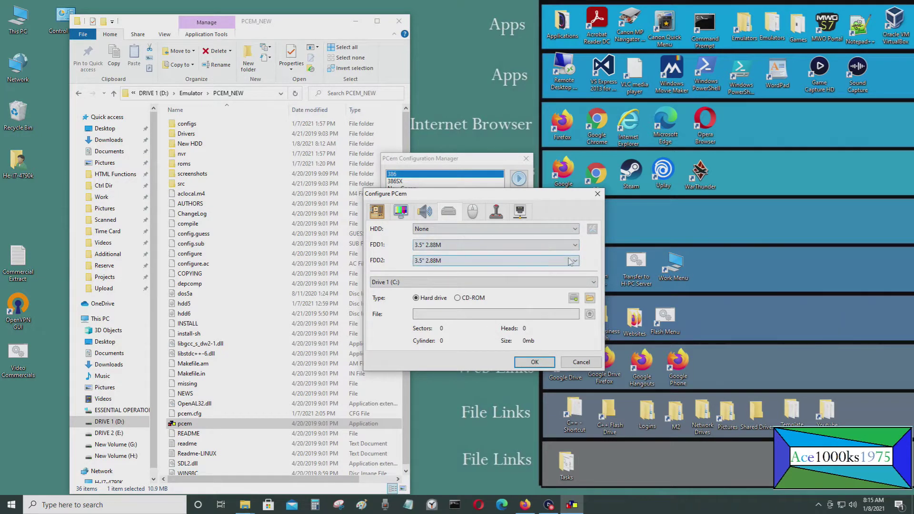
left_click(471, 228)
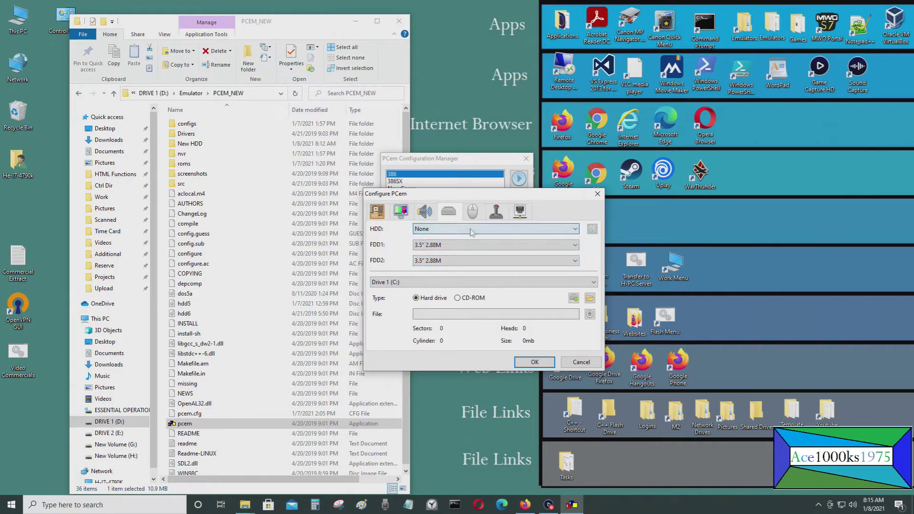
left_click(588, 251)
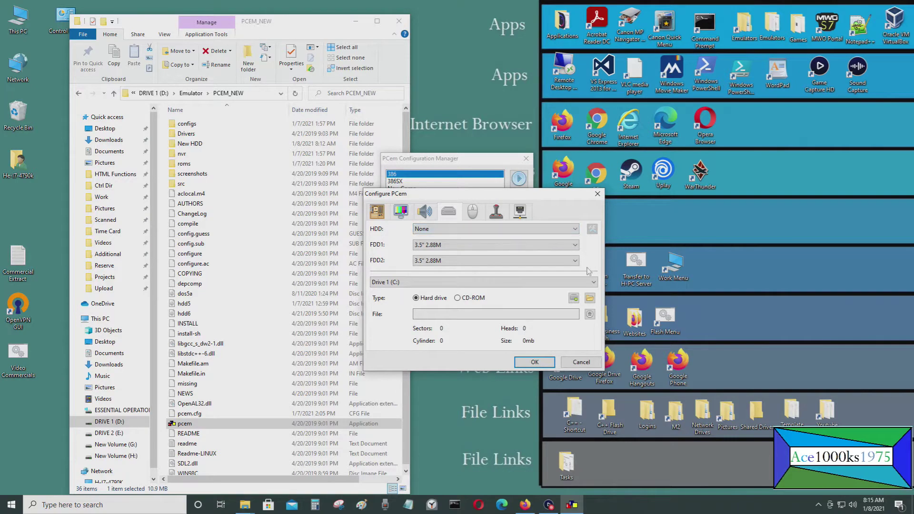
left_click(573, 299)
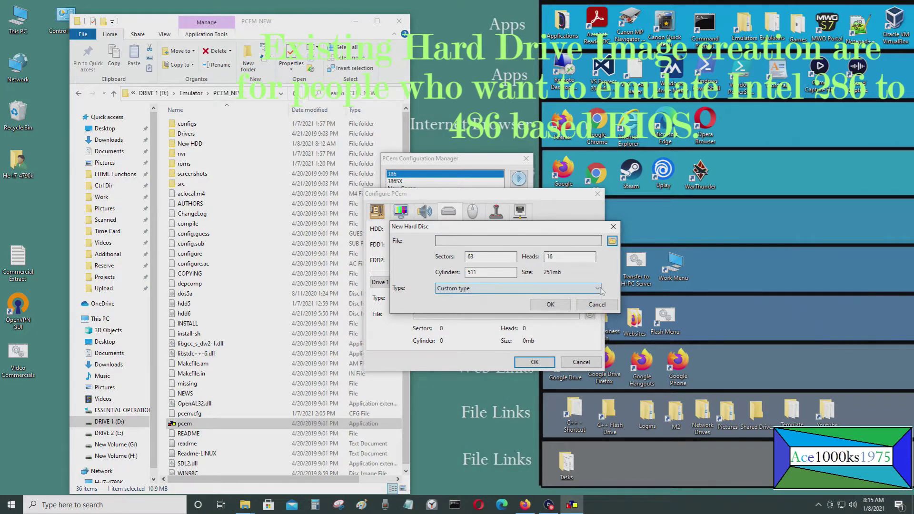
left_click(598, 289)
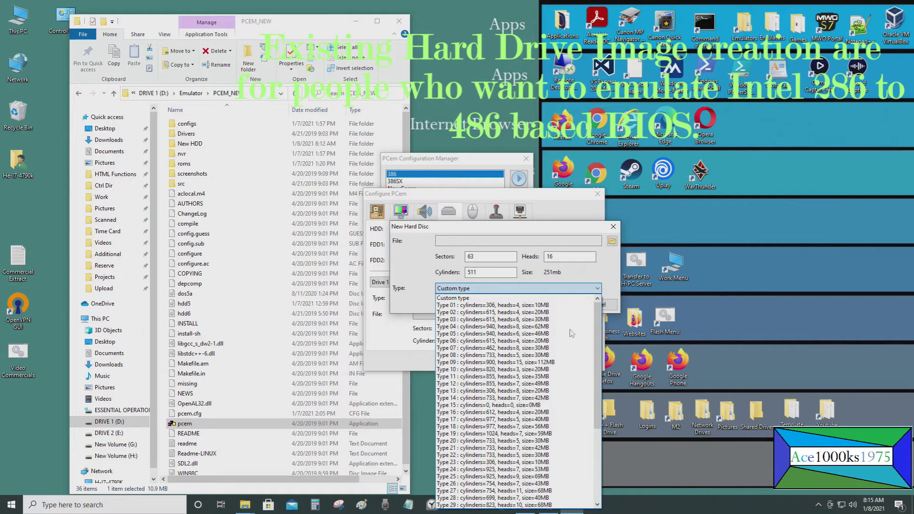
scroll(571, 333, "down", 5)
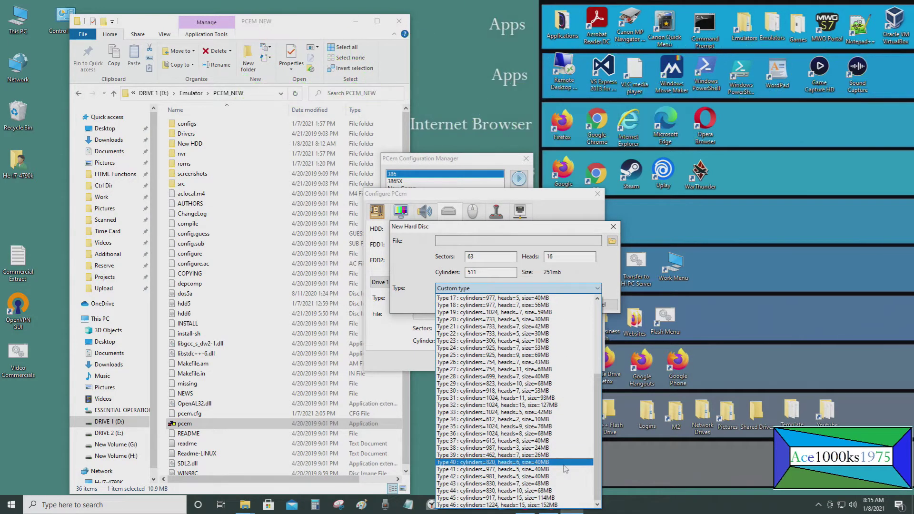
scroll(565, 469, "up", 5)
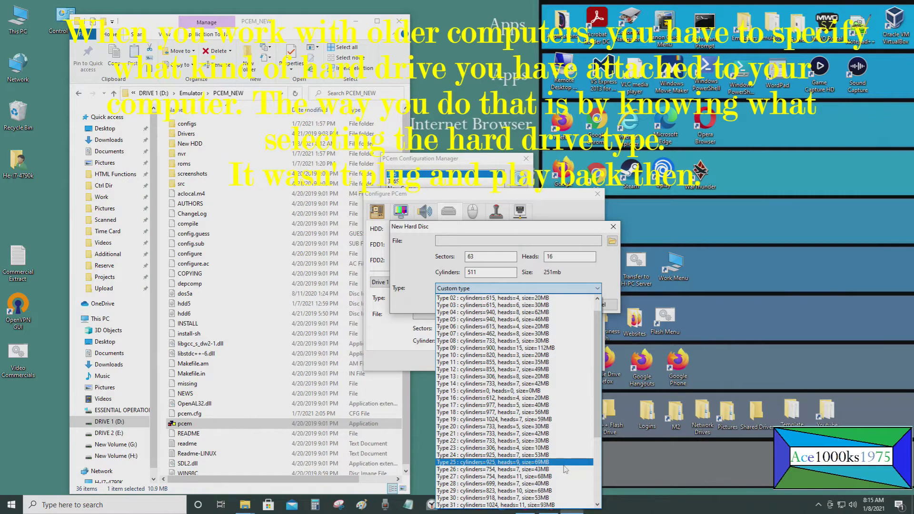
scroll(565, 469, "down", 5)
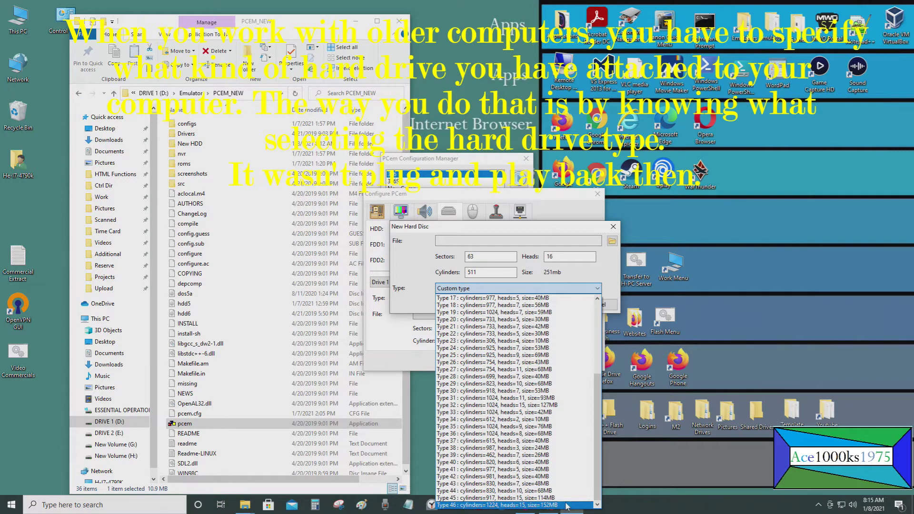
scroll(566, 495, "up", 1)
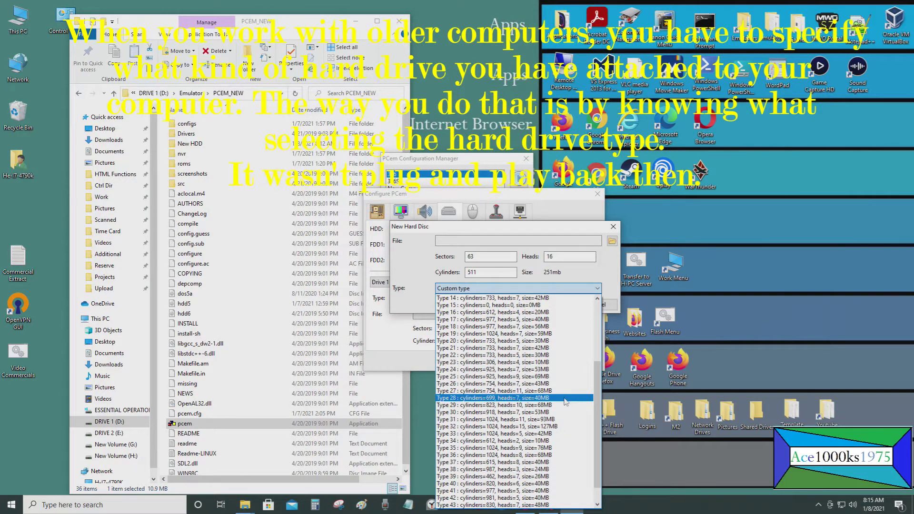
scroll(565, 402, "up", 5)
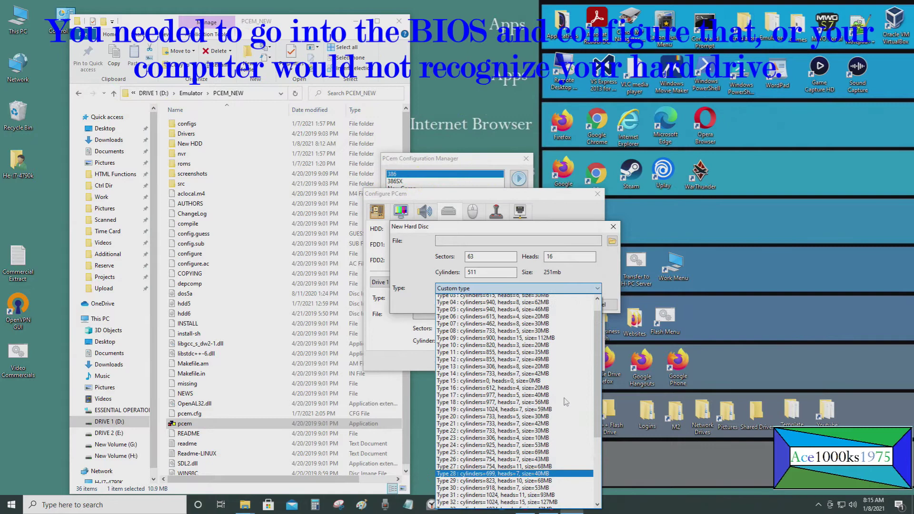
scroll(566, 402, "down", 2)
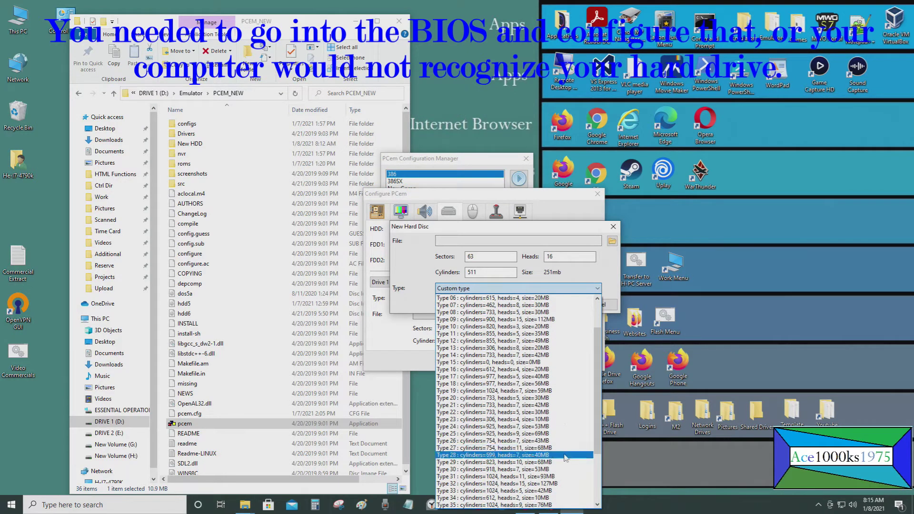
left_click(566, 450)
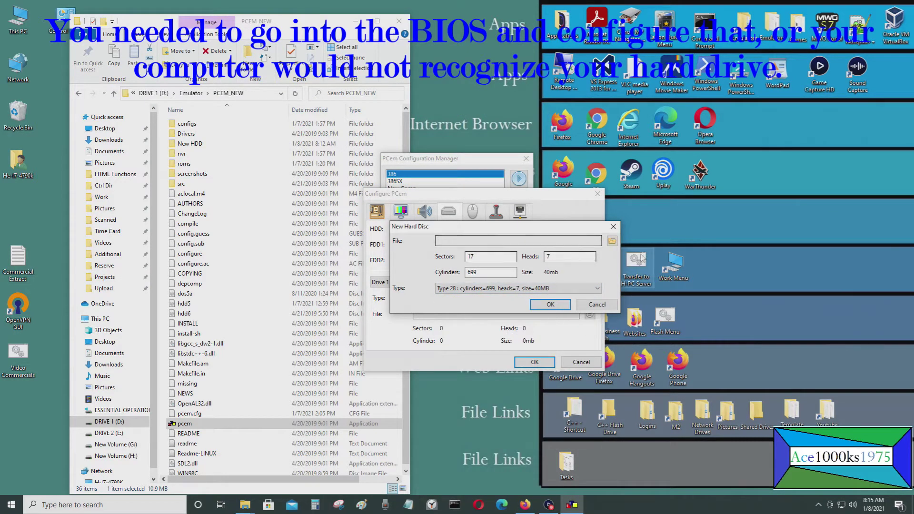
Create the disc image as Type 28 HDD 40 MB in the New HDD folder
left_click(613, 242)
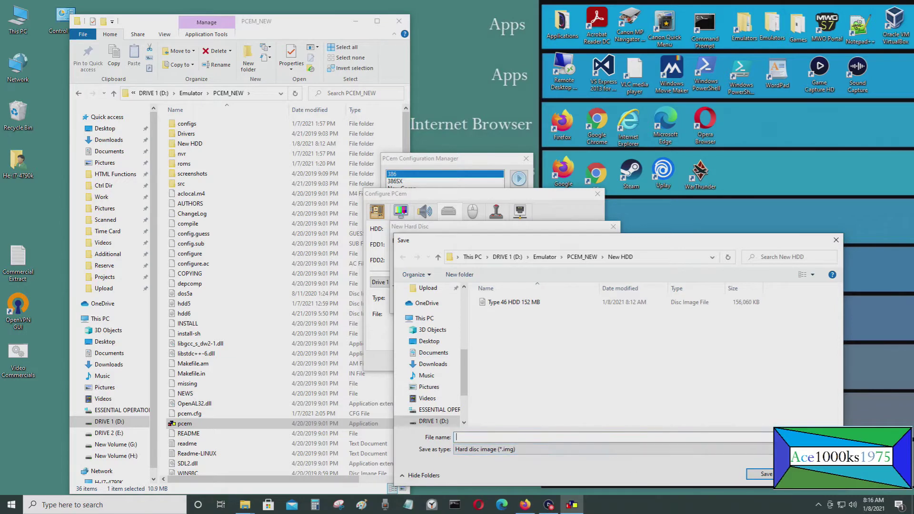
left_click(809, 474)
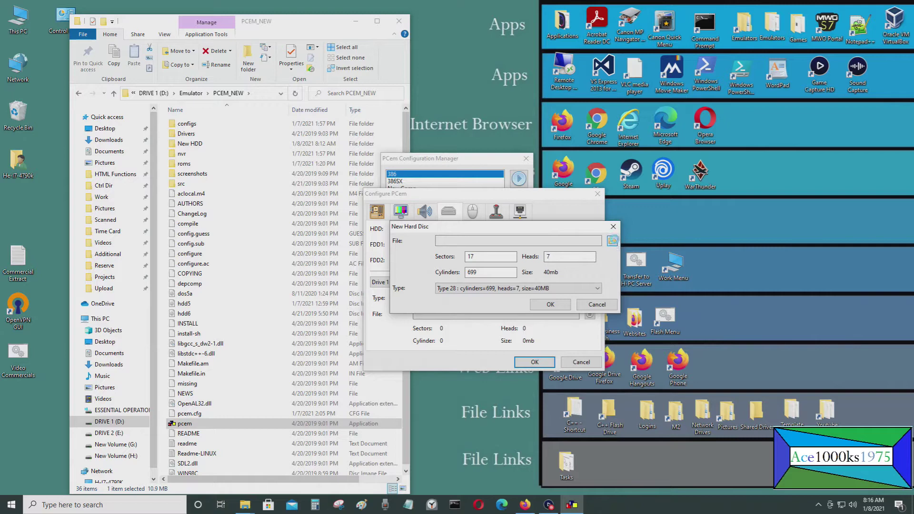
left_click(612, 240)
type("T")
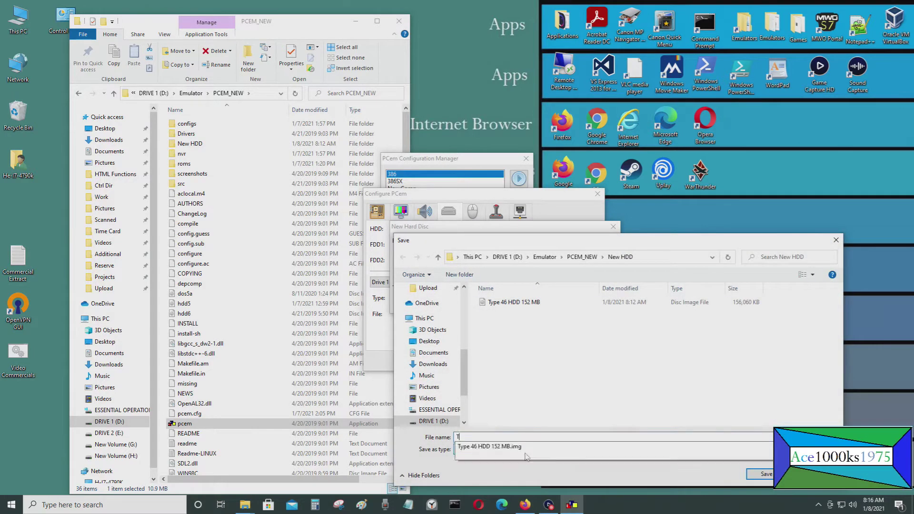
type("ype 28 HDD 40 MB")
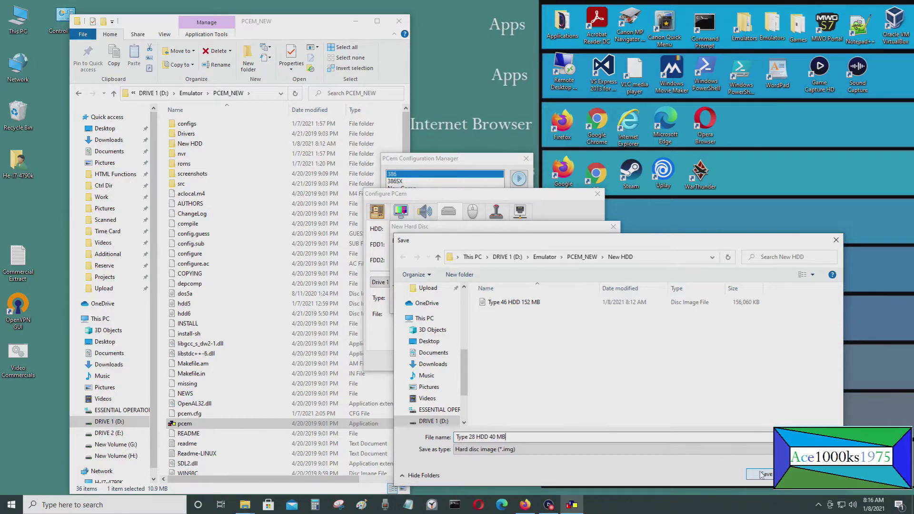
left_click(762, 475)
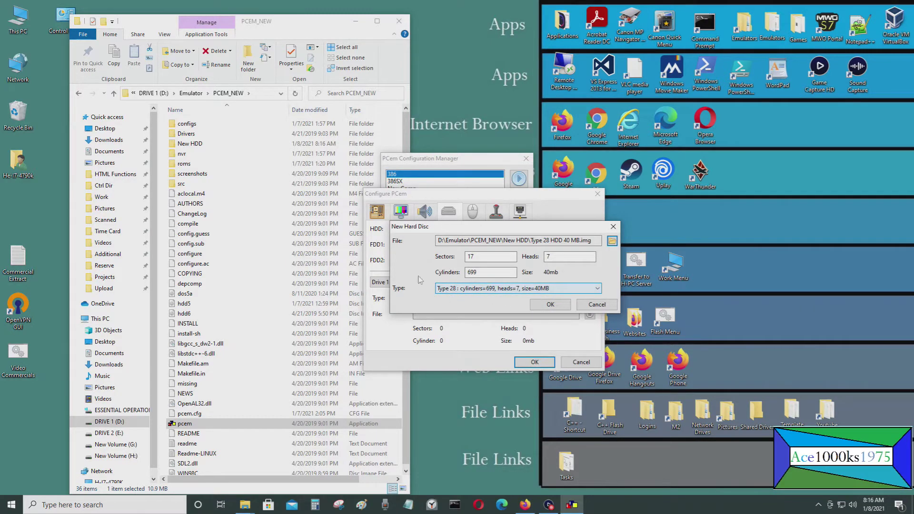
left_click(551, 305)
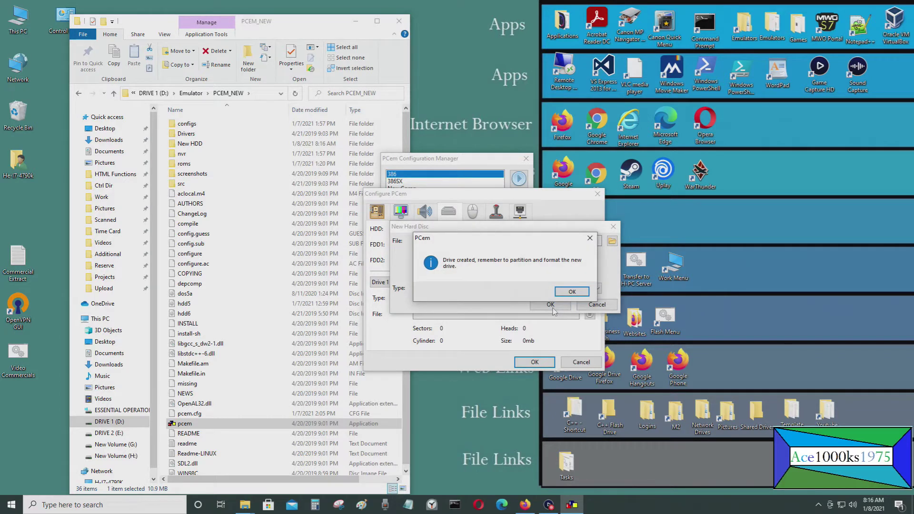
left_click(575, 293)
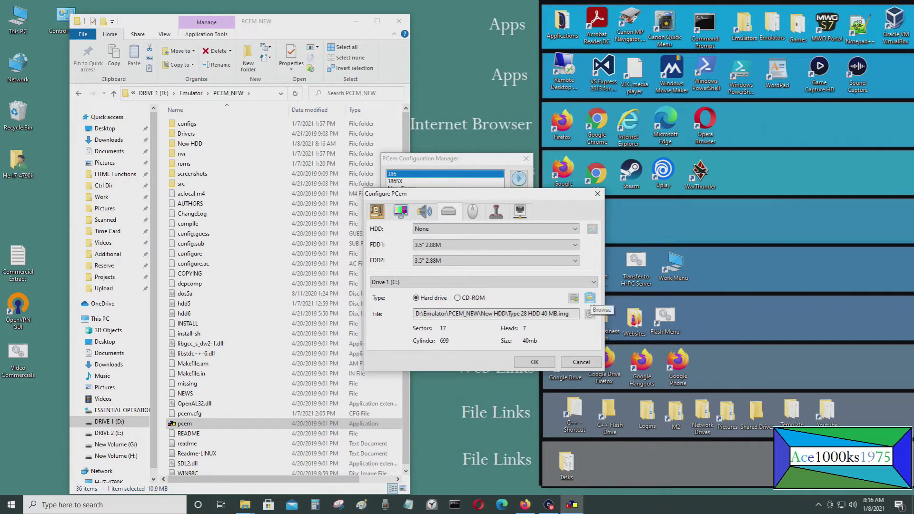
Browse the hard disc images in the New HDD folder, selecting Type 46 HDD 152 MB, and leave without opening one
left_click(590, 298)
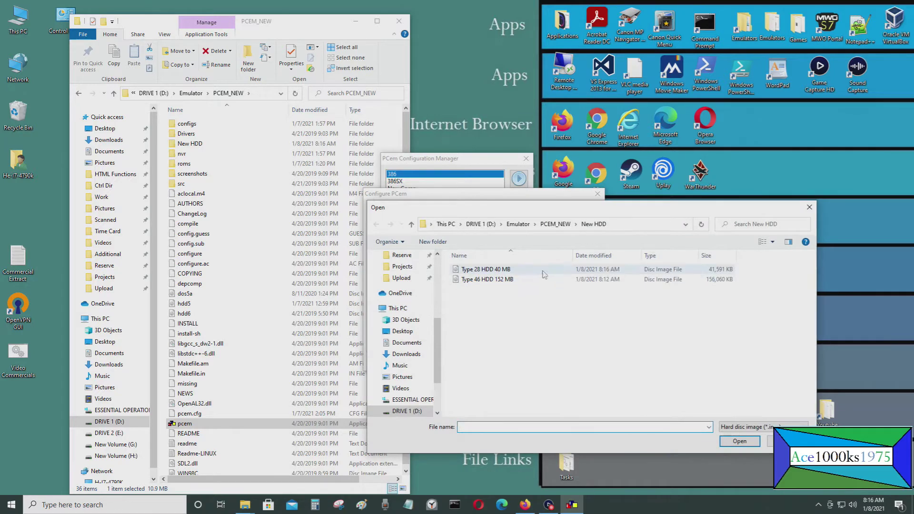
left_click(491, 270)
left_click(538, 281)
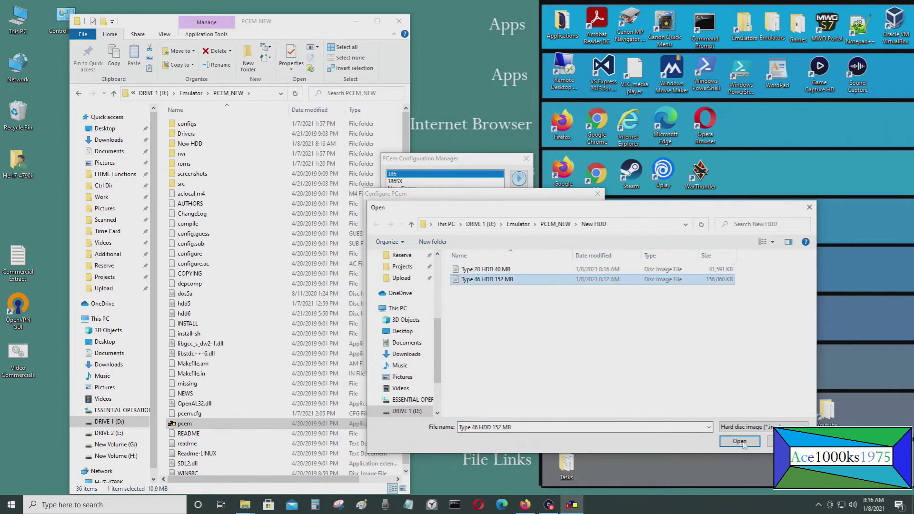
left_click(785, 441)
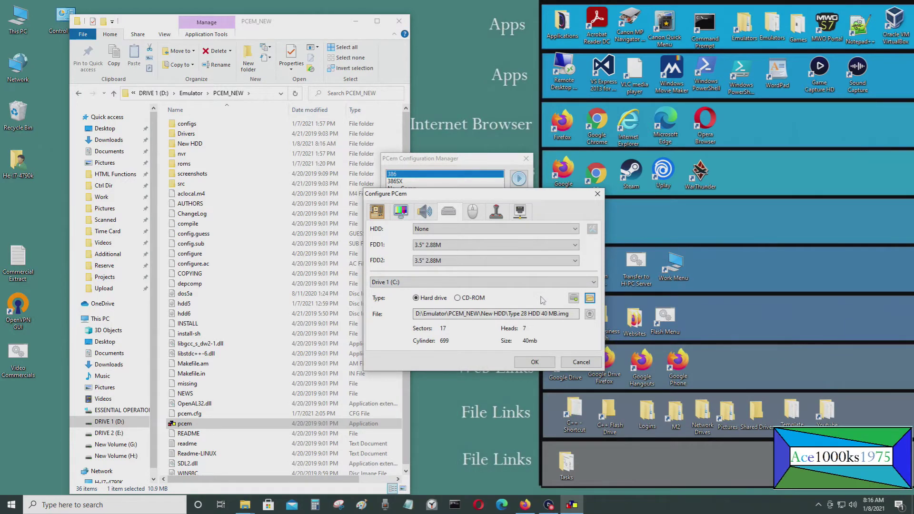
Cancel the new machine configuration and quit the configuration manager
left_click(579, 363)
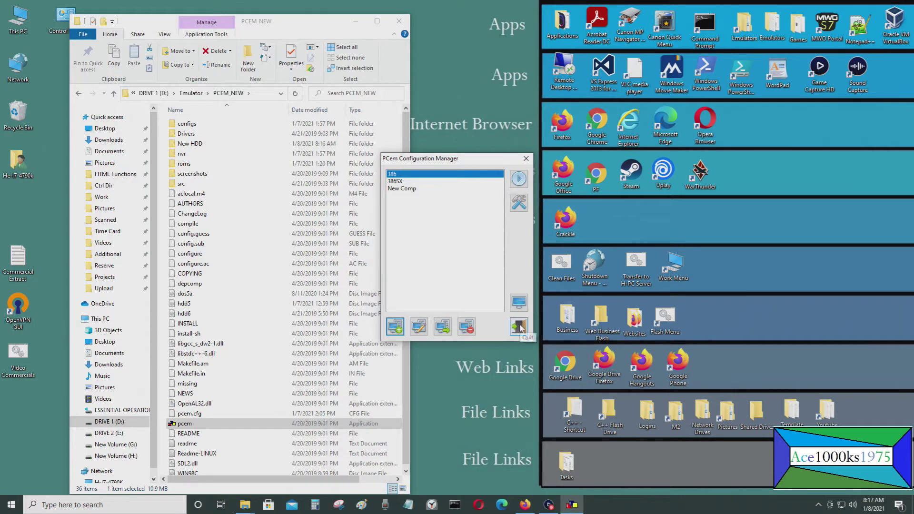
left_click(519, 326)
Start another new machine configuration named hd
left_click(395, 327)
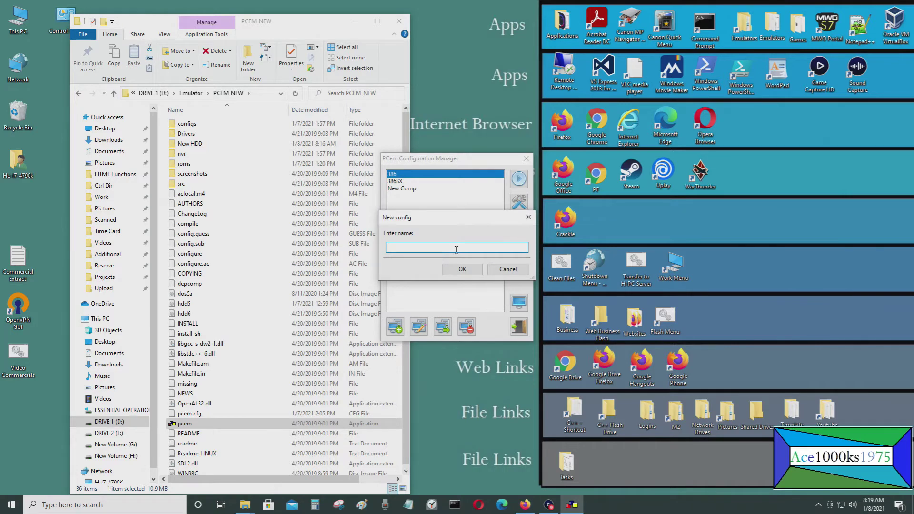
type("hd")
left_click(462, 269)
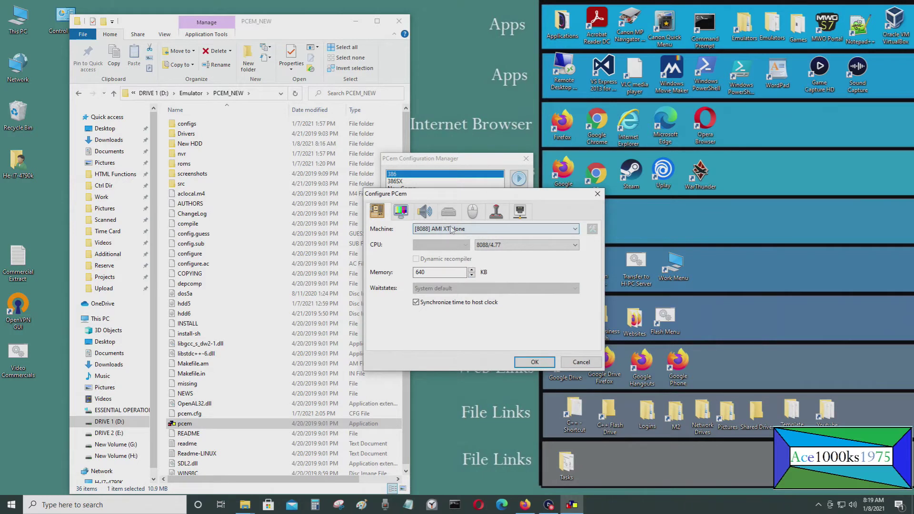
Check the hard disk controller options and set the machine to [Socket 7] Award 430VX PCI
left_click(448, 214)
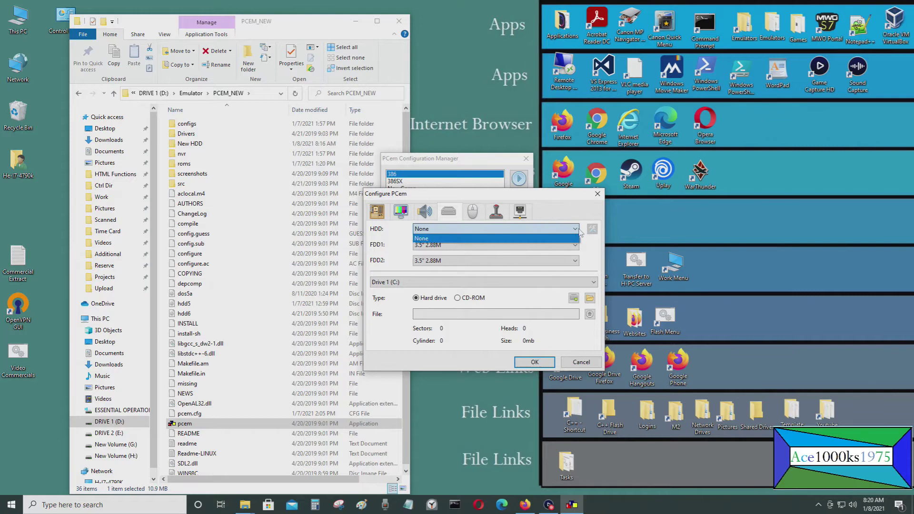
left_click(380, 218)
left_click(495, 229)
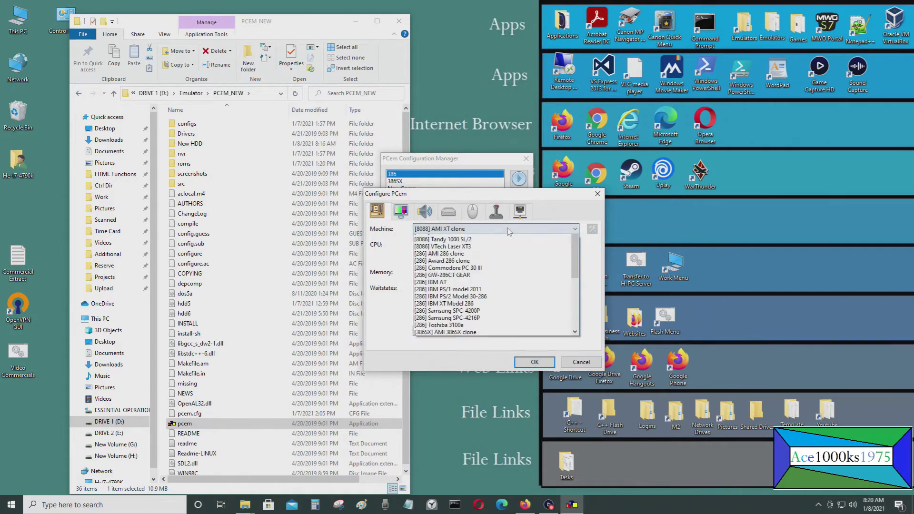
scroll(490, 286, "down", 4)
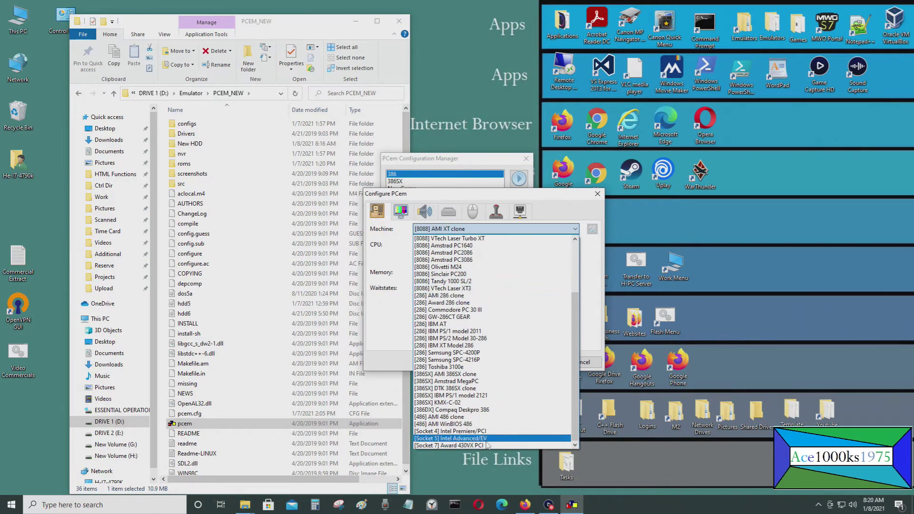
left_click(488, 445)
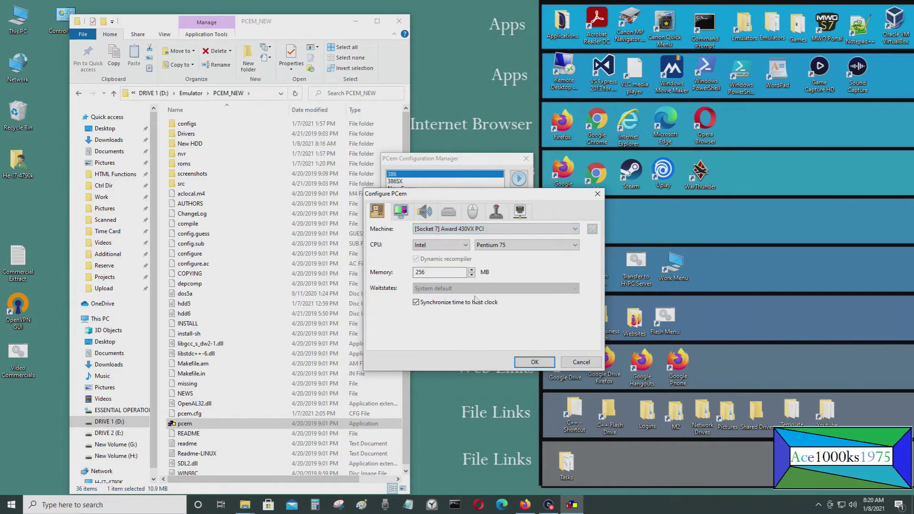
Set the machine's hard disk controller to [IDE] Standard IDE
left_click(402, 214)
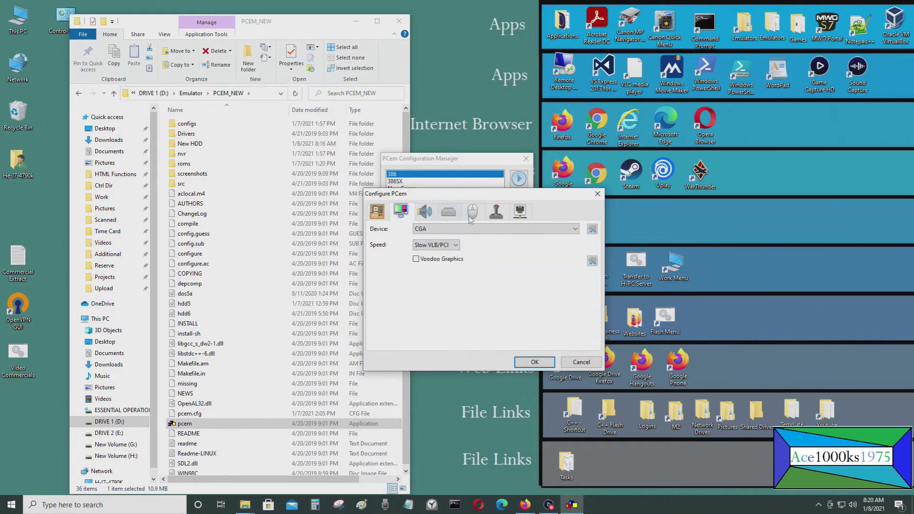
left_click(449, 211)
left_click(565, 230)
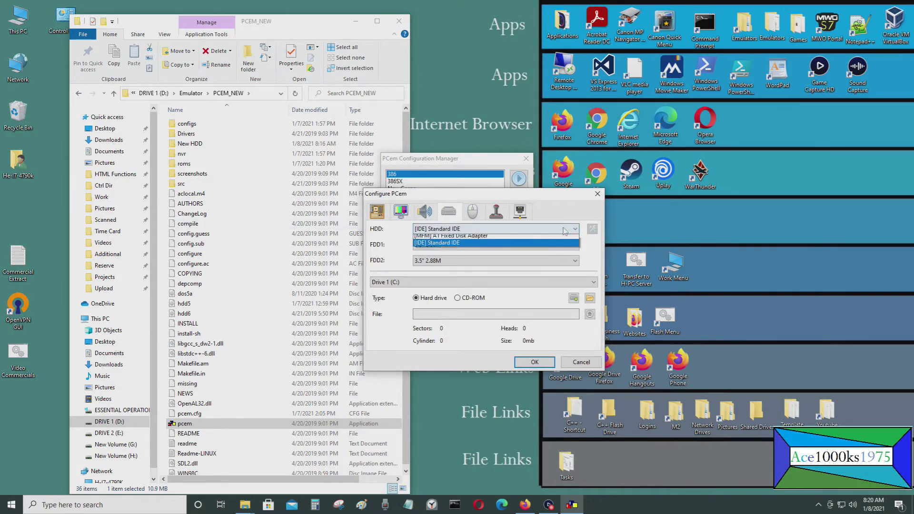
left_click(467, 252)
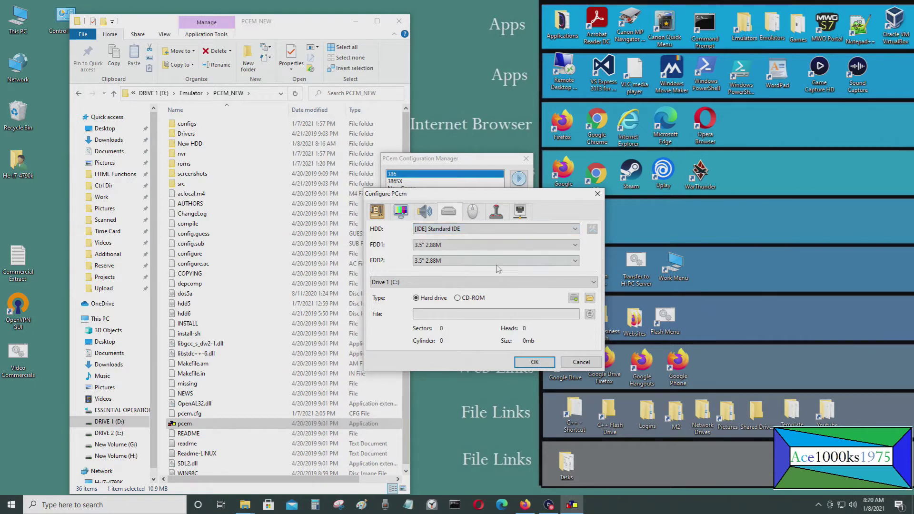
Look through the predefined drive types offered for a new hard disc, and cancel without creating one
left_click(574, 299)
left_click(573, 299)
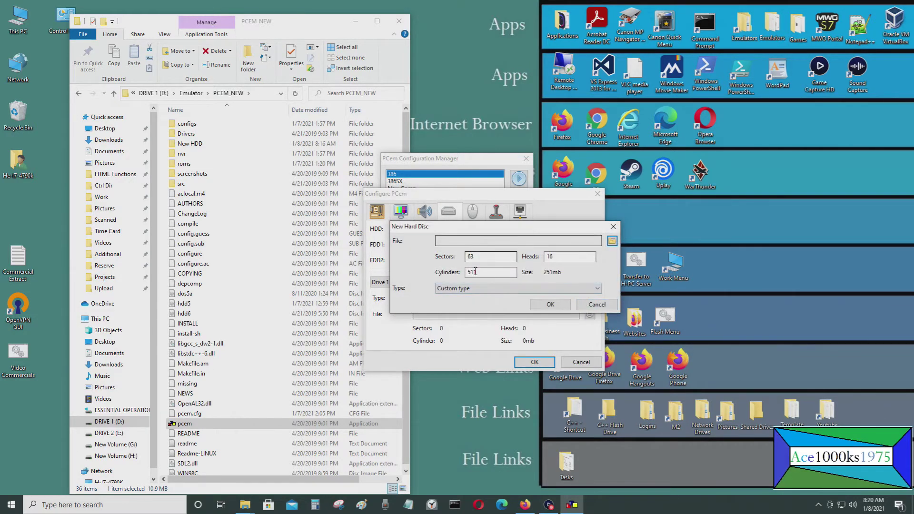
left_click(495, 291)
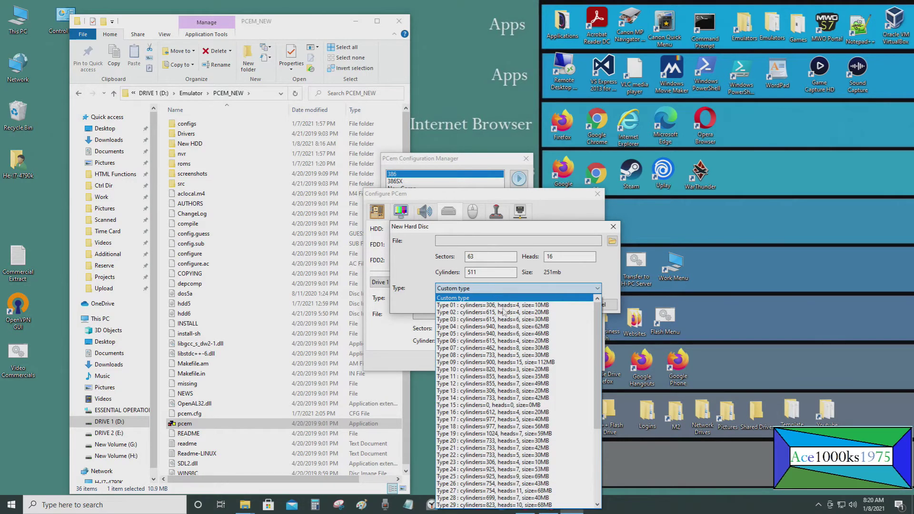
scroll(522, 416, "down", 2)
scroll(523, 415, "down", 1)
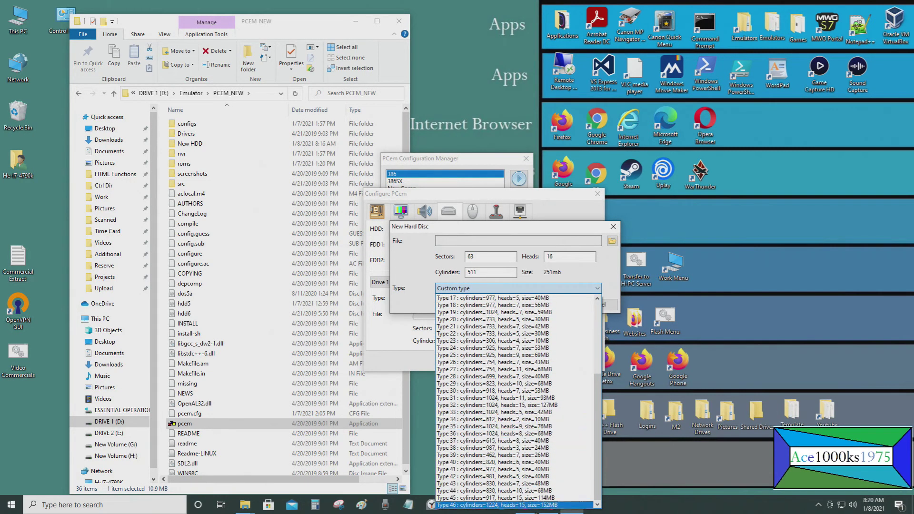
scroll(533, 423, "up", 4)
scroll(543, 431, "up", 4)
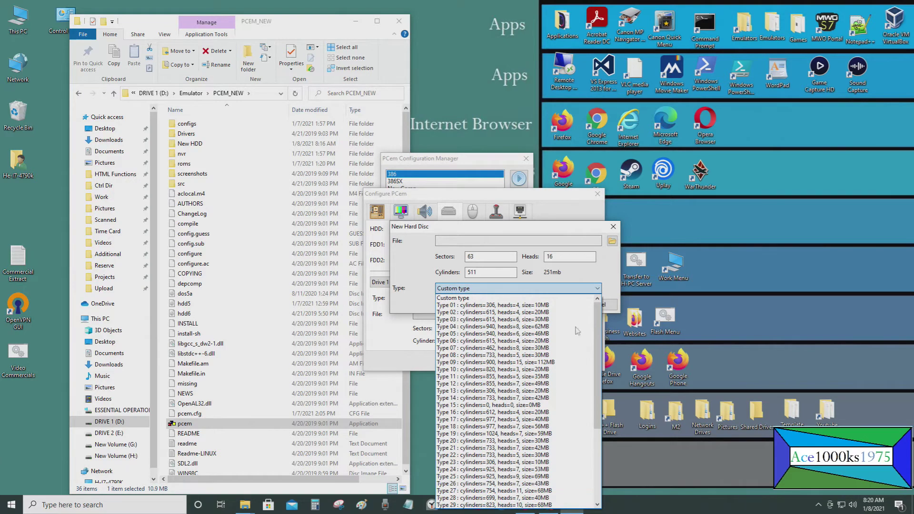
left_click(607, 275)
left_click(590, 305)
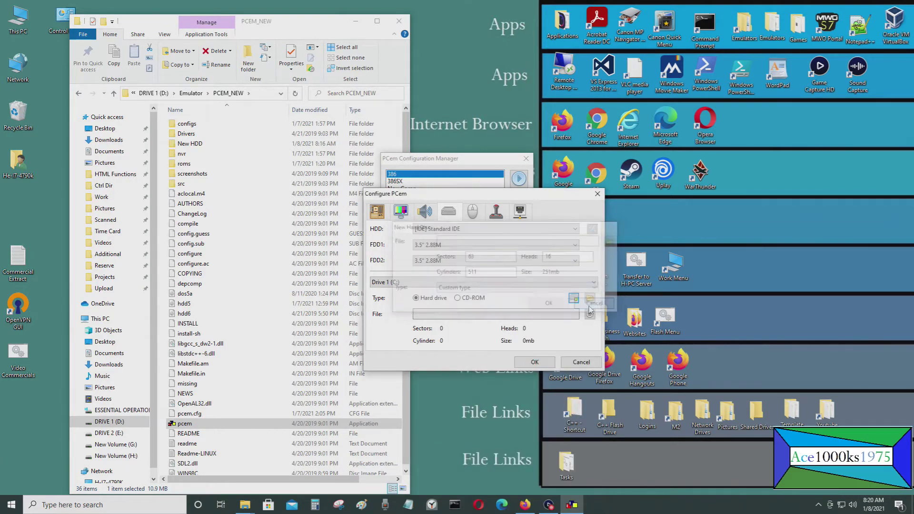
Open the existing hdd6 disk image from the PCEM_NEW folder to examine its hard disc parameters
left_click(590, 300)
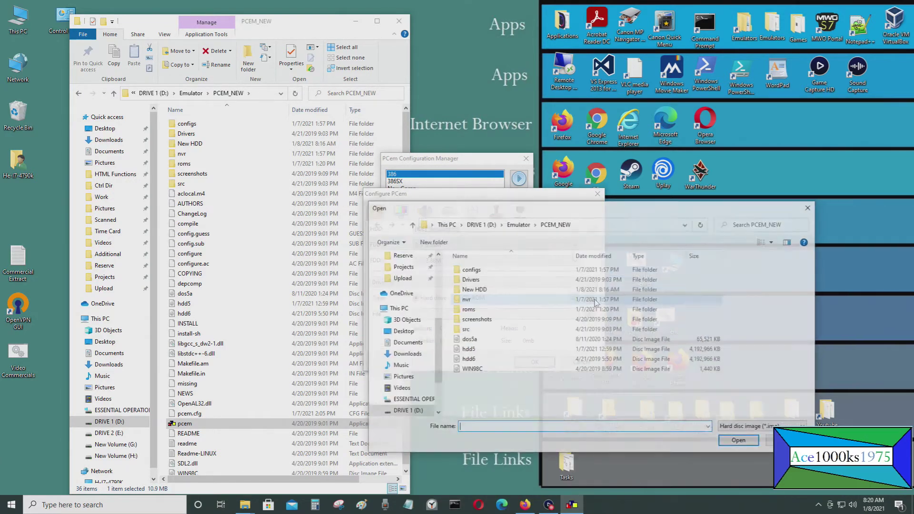
left_click(476, 360)
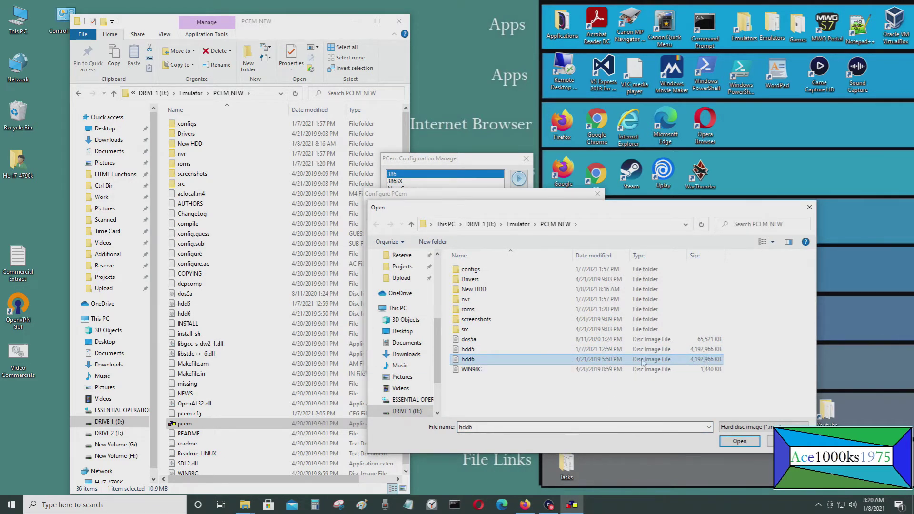
left_click(740, 442)
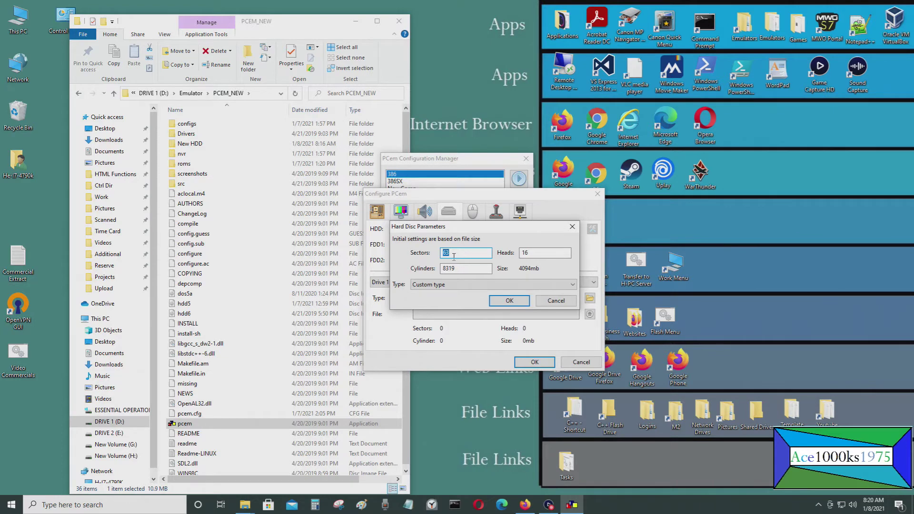
Note sectors = 63, heads = 16 and cylinders = 8319 in a new Notepad document, and cancel the hard disc parameters
left_click(408, 505)
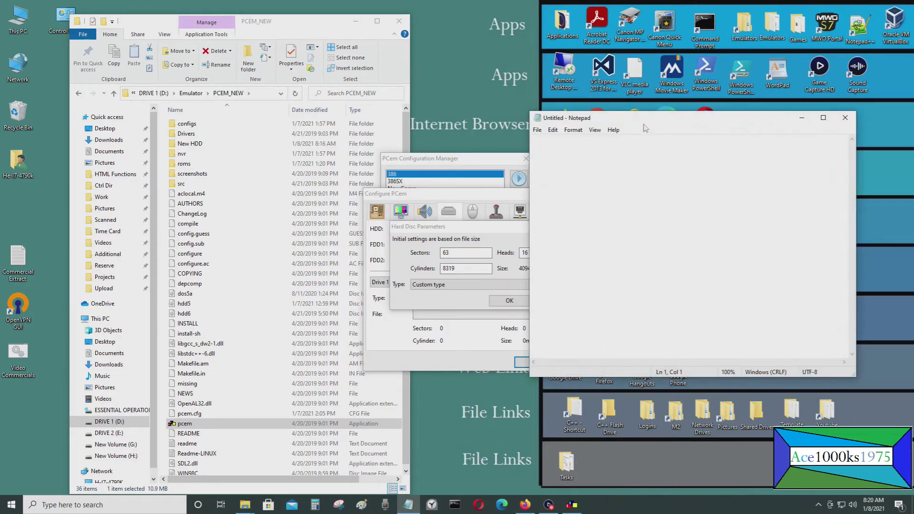
left_click_drag(645, 119, 699, 216)
type("s = 63 ")
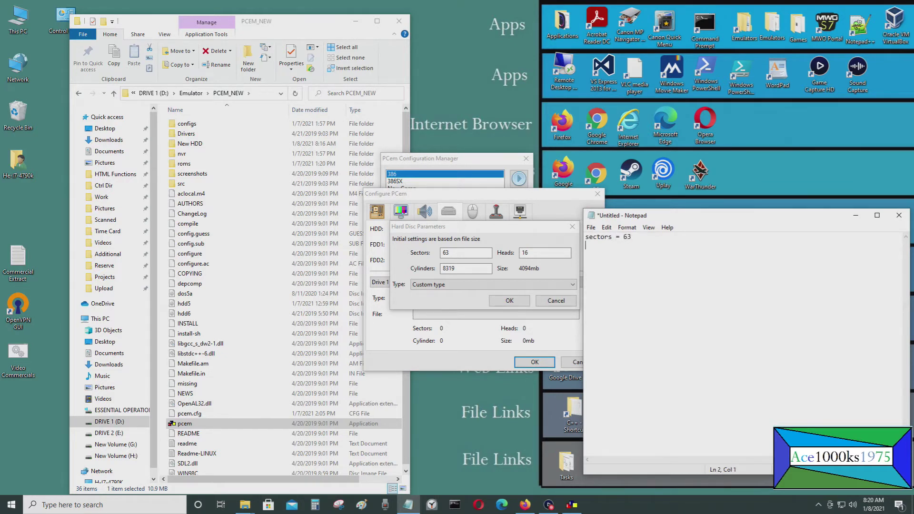
type("heads = 16 ")
type("cylinders = 8319")
left_click(552, 302)
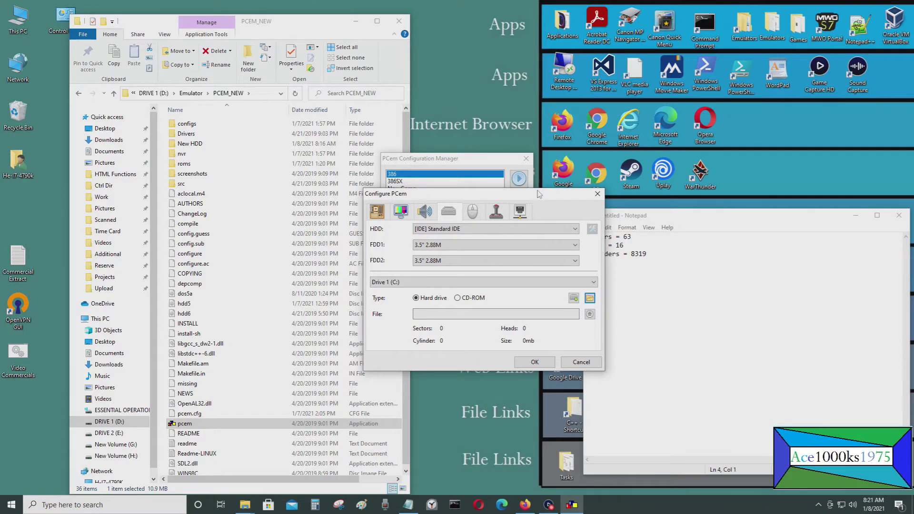
Browse for another existing disk image, going up to the D:\Emulator folder
left_click_drag(539, 194, 427, 207)
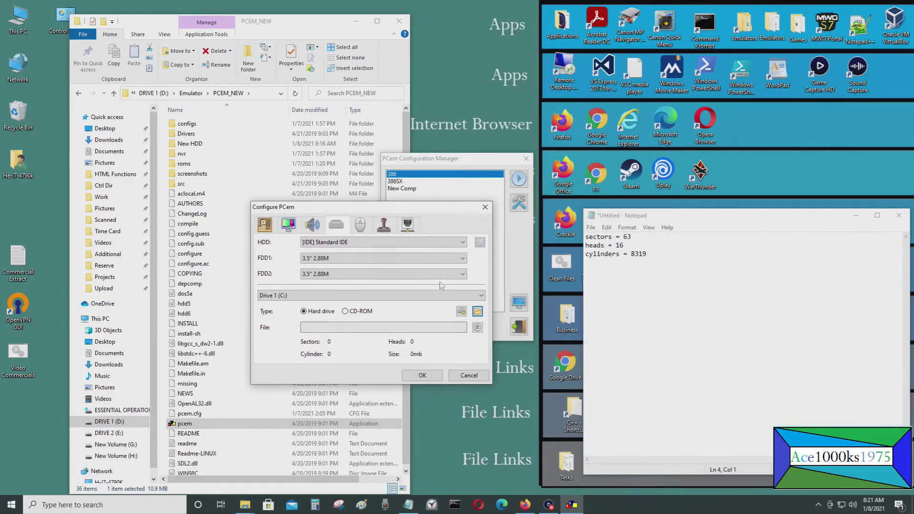
left_click(477, 311)
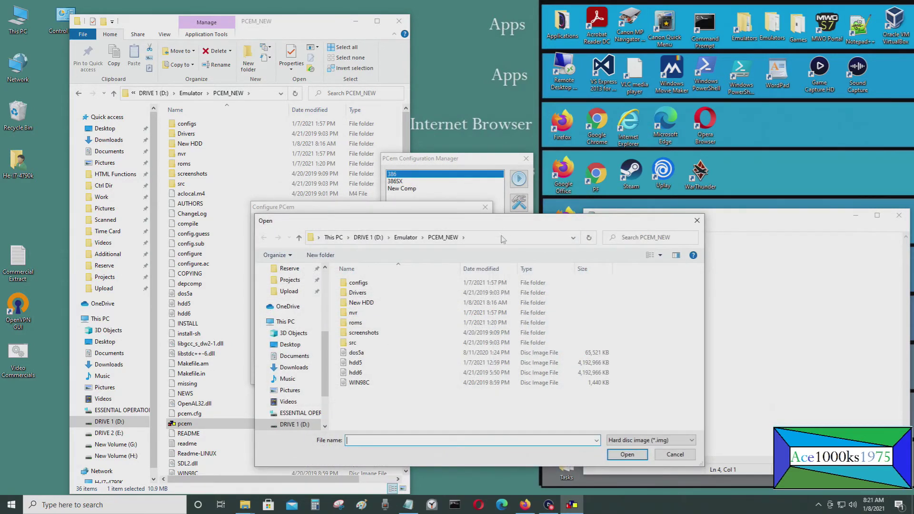
left_click(502, 237)
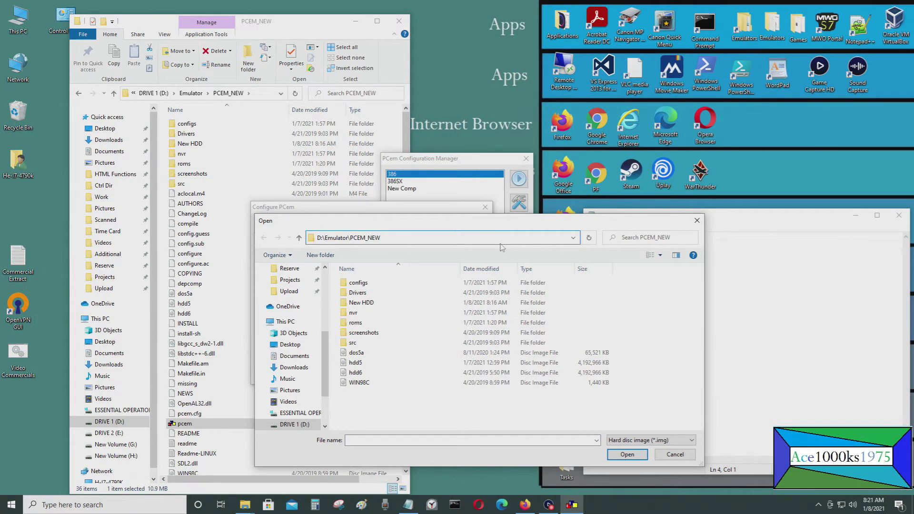
key("BackSpace")
key("BackSpace")
key("BackSpace")
key("BackSpace")
key("BackSpace")
key("BackSpace")
key("BackSpace")
key("Return")
Open the C Drive image from PCEM V15\Dos 6.22 to examine its hard disc parameters
scroll(462, 397, "down", 1)
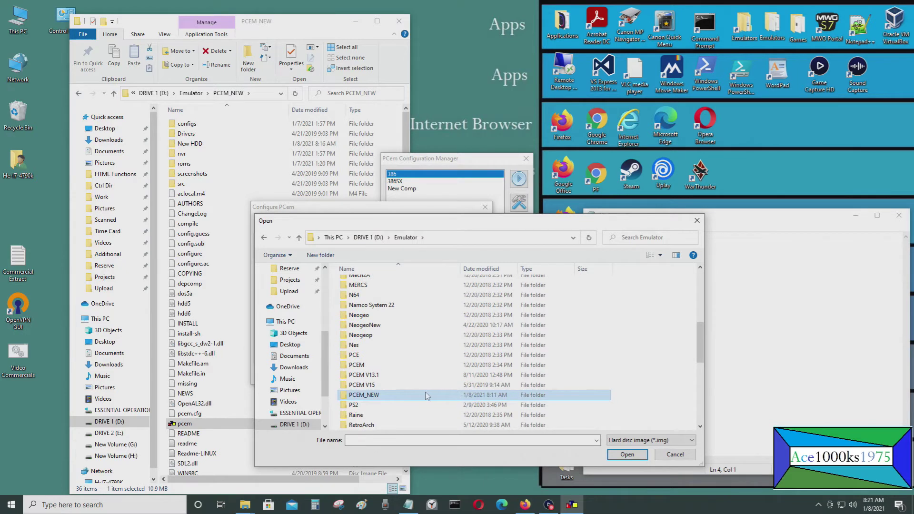
left_click(426, 389)
double_click(426, 385)
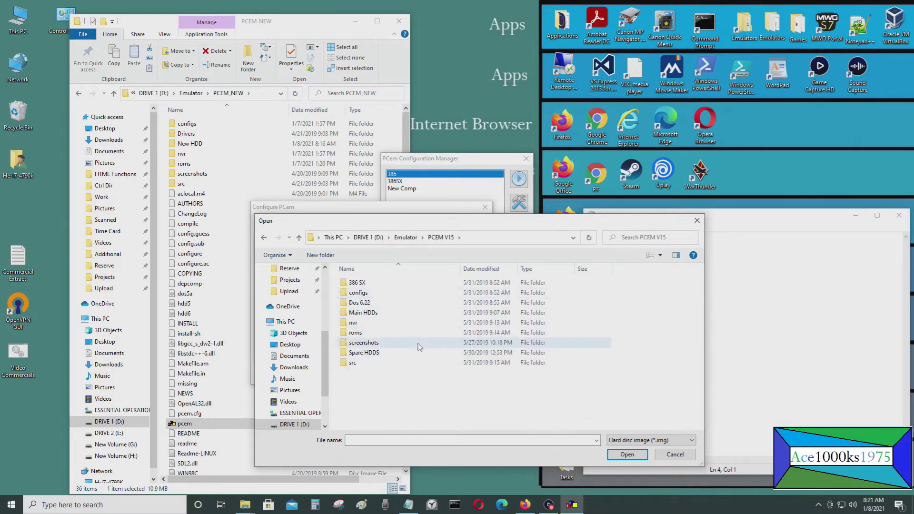
double_click(418, 303)
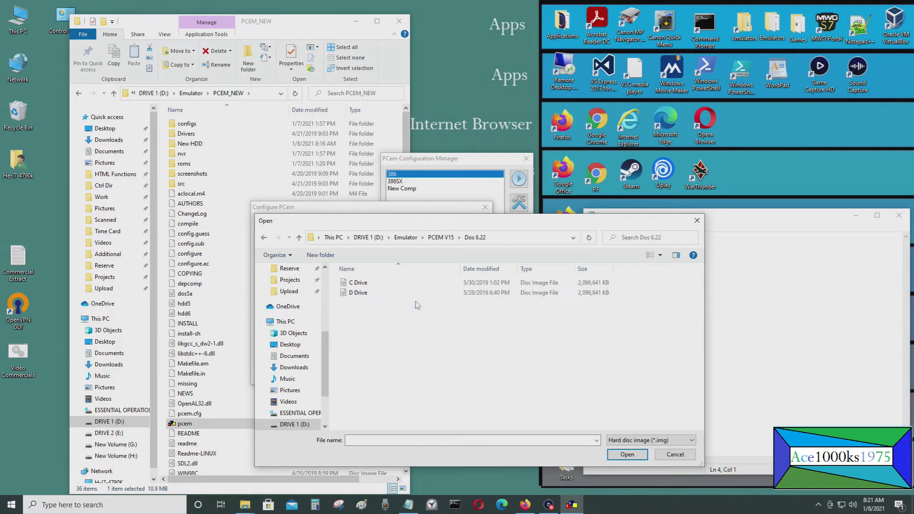
left_click(416, 285)
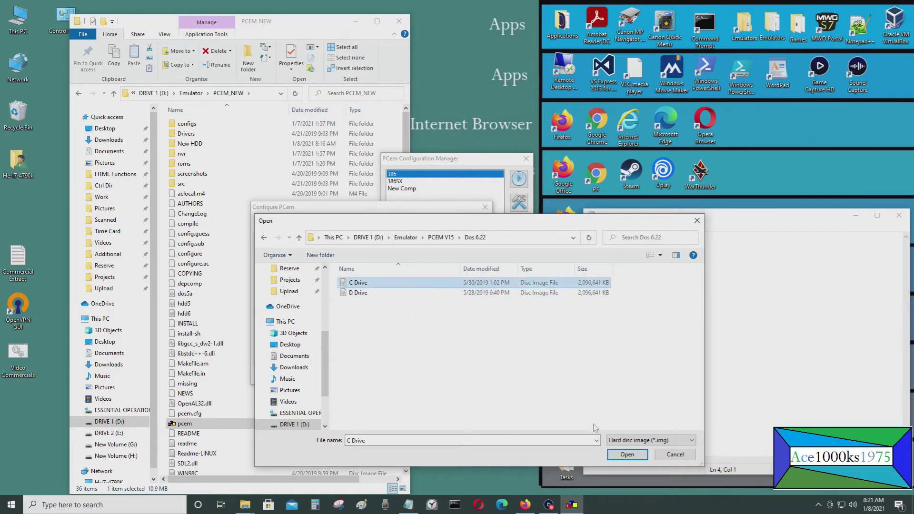
left_click(626, 455)
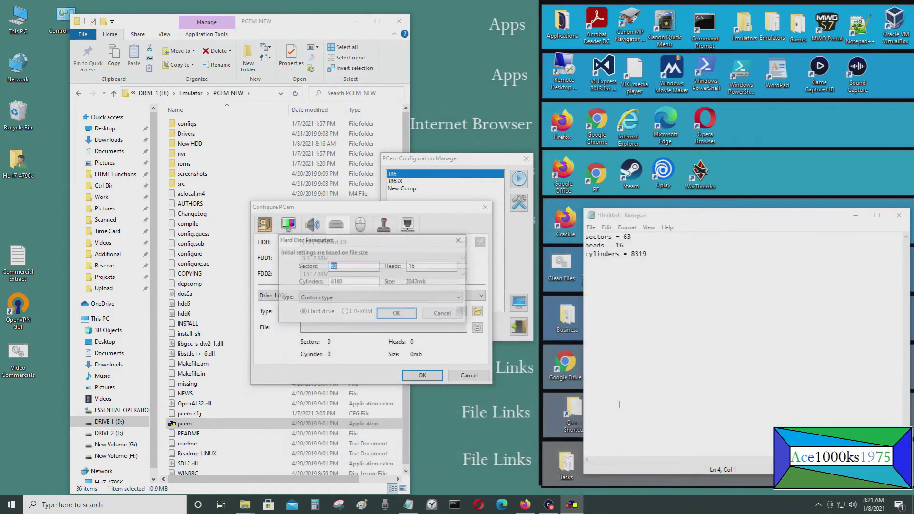
Head the noted drive values 4 GB in Notepad and start a 2 GB section with a sectors line below them
left_click(663, 257)
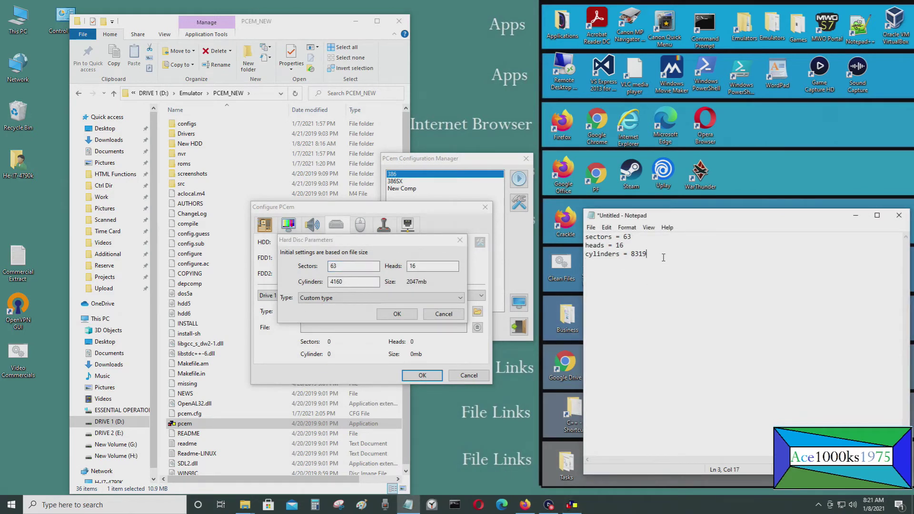
key("Return")
key("Up")
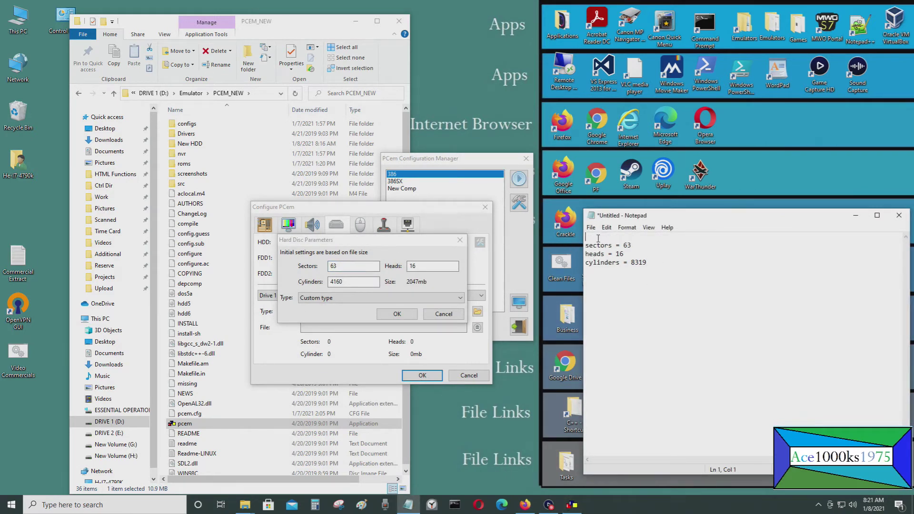
key("Return")
key("Up")
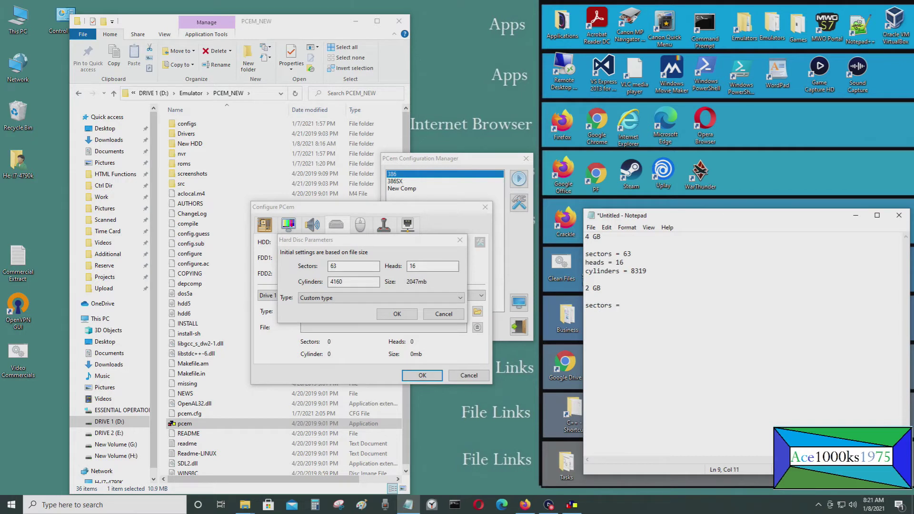
Complete the 2 GB notes with sectors = 63, heads = 16 and cylinders = 4160, and cancel the hard disc parameters
key("Return")
type("heads ")
type("= 1")
type("106")
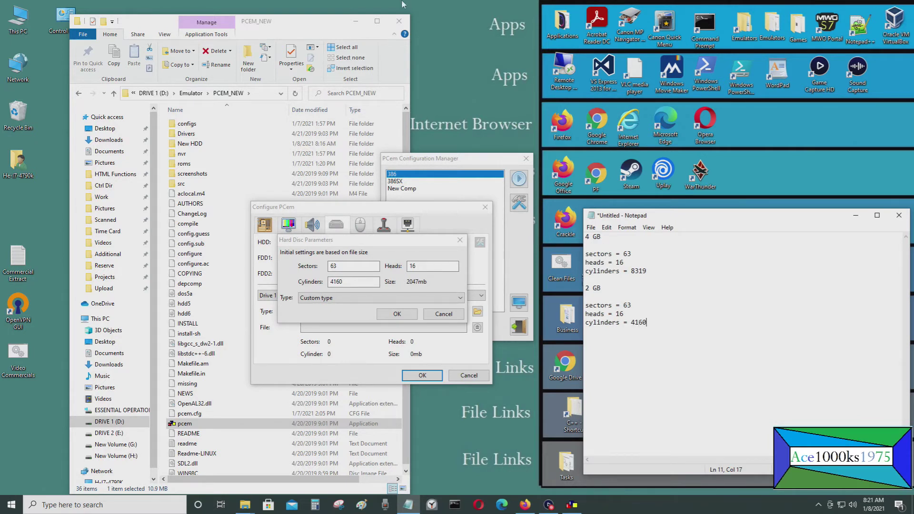
left_click(340, 305)
left_click(436, 315)
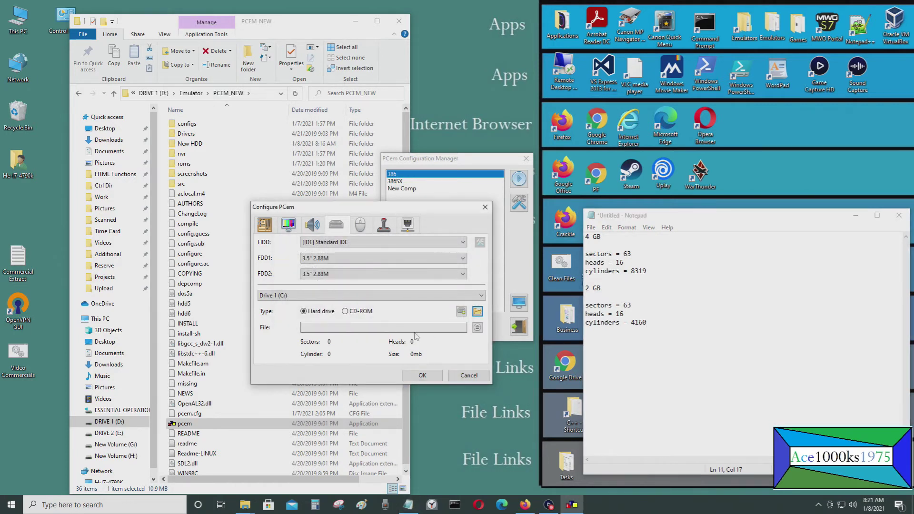
Start a new custom hard disc and set its cylinders to 8319, keeping 63 sectors and 16 heads
left_click(460, 312)
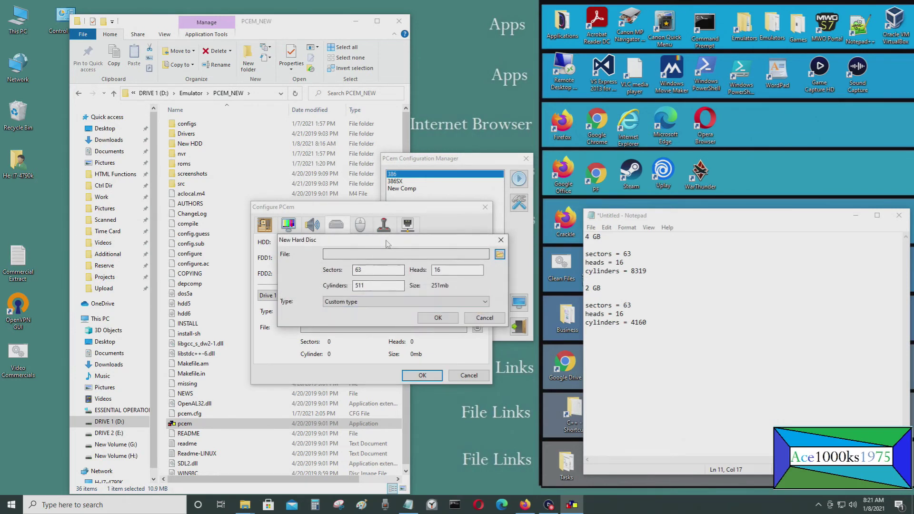
left_click_drag(386, 243, 373, 222)
left_click(366, 248)
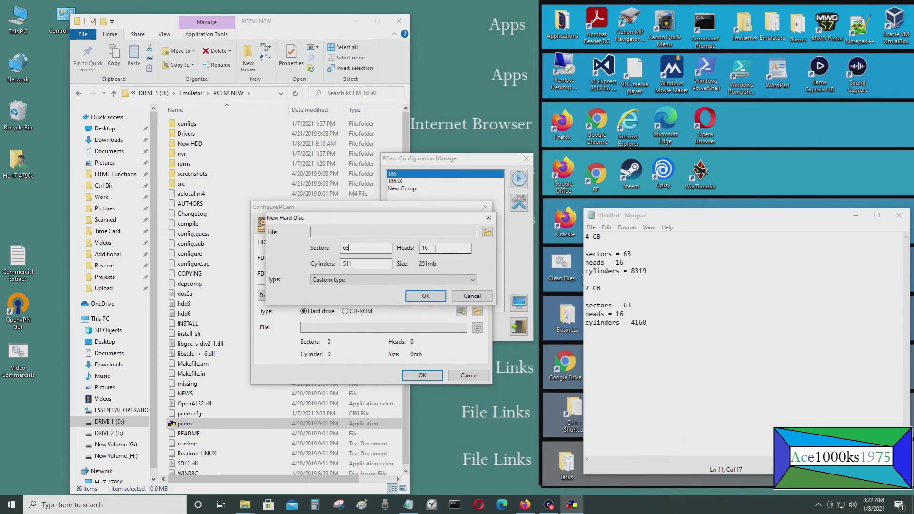
key("Tab")
key("Tab")
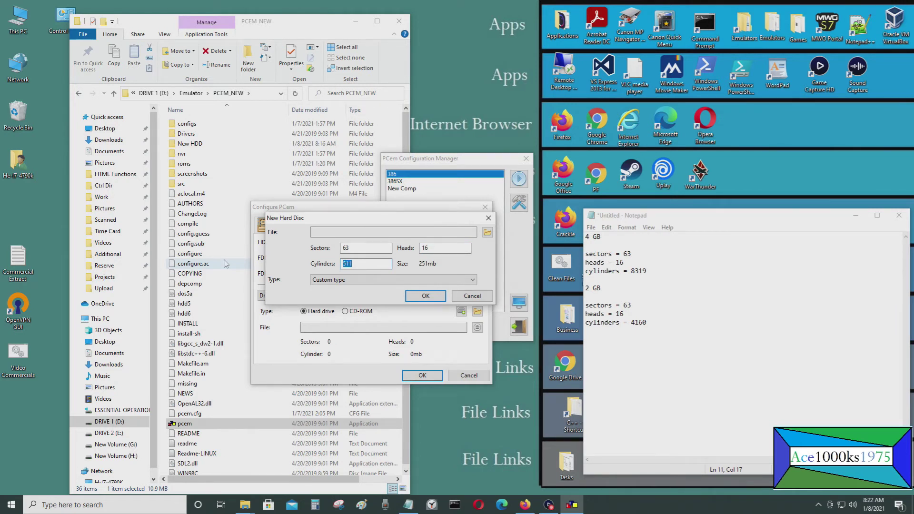
type("8319")
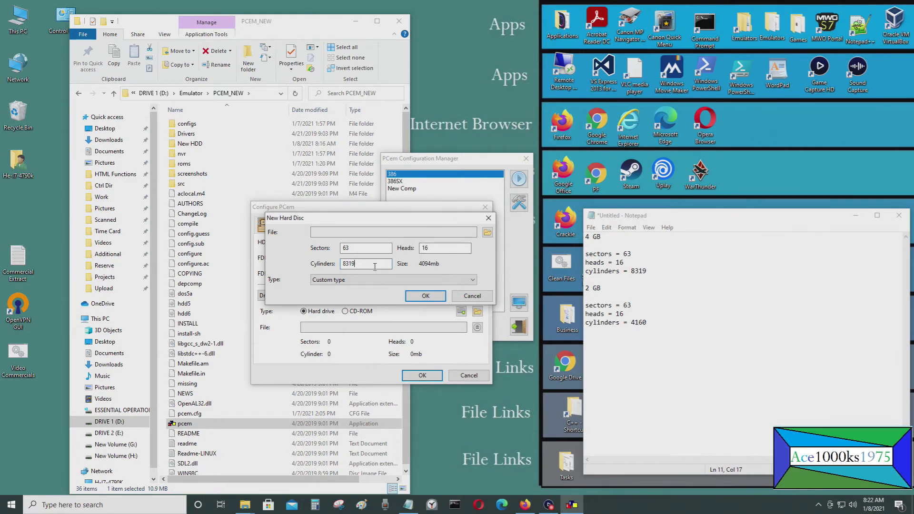
Set the new hard disc's cylinders to 4160 and confirm the geometry to choose where to save the image
key("ctrl+a")
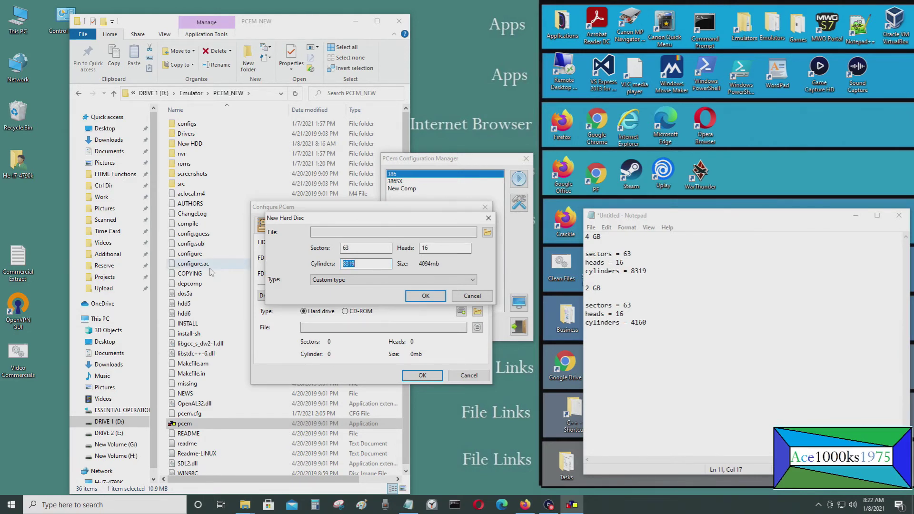
type("4160")
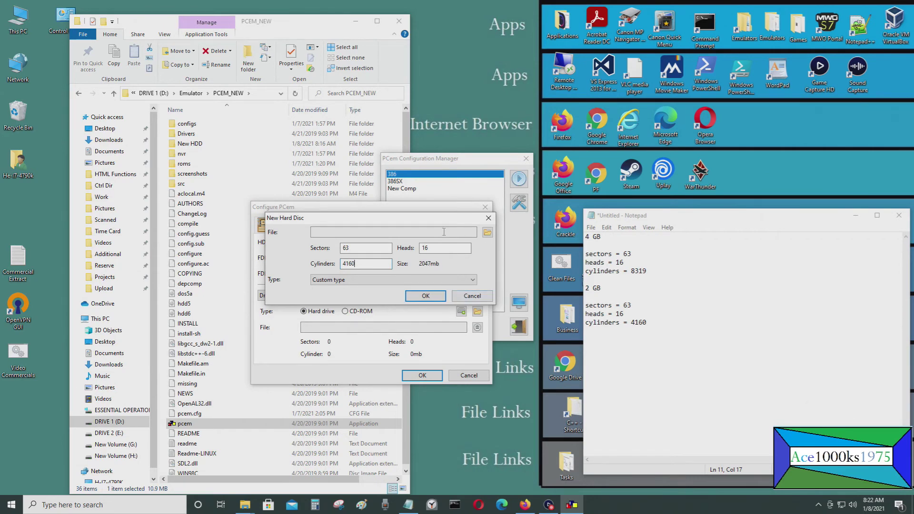
left_click(425, 296)
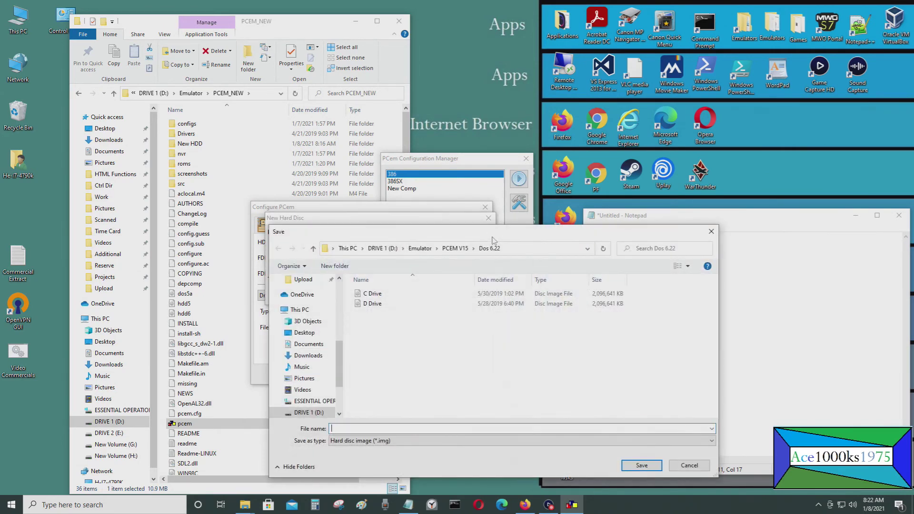
Change the save location from the Dos 6.22 folder to D:\Emulator by shortening the folder path
left_click(525, 247)
left_click(524, 246)
key("BackSpace")
key("BackSpace")
key("BackSpace")
key("BackSpace")
key("BackSpace")
key("BackSpace")
key("BackSpace")
key("BackSpace")
key("BackSpace")
key("BackSpace")
key("BackSpace")
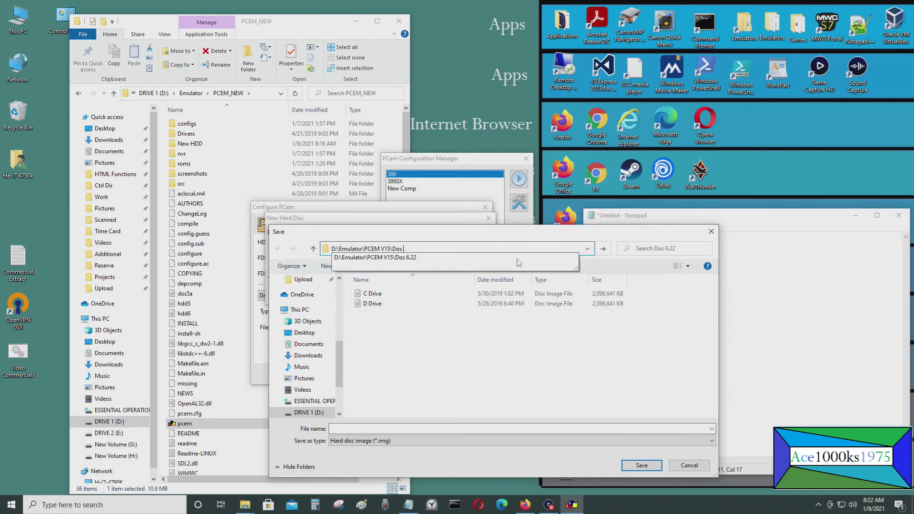
key("BackSpace")
key("BackSpace")
key("BackSpace")
key("BackSpace")
key("BackSpace")
key("BackSpace")
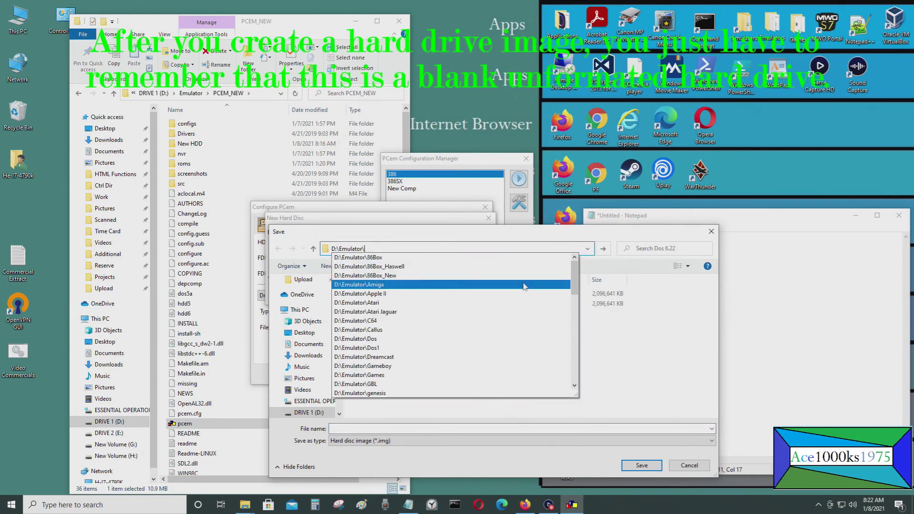
key("Return")
Open the New HDD folder inside PCEM_NEW as the destination for the disk image
scroll(491, 307, "down", 5)
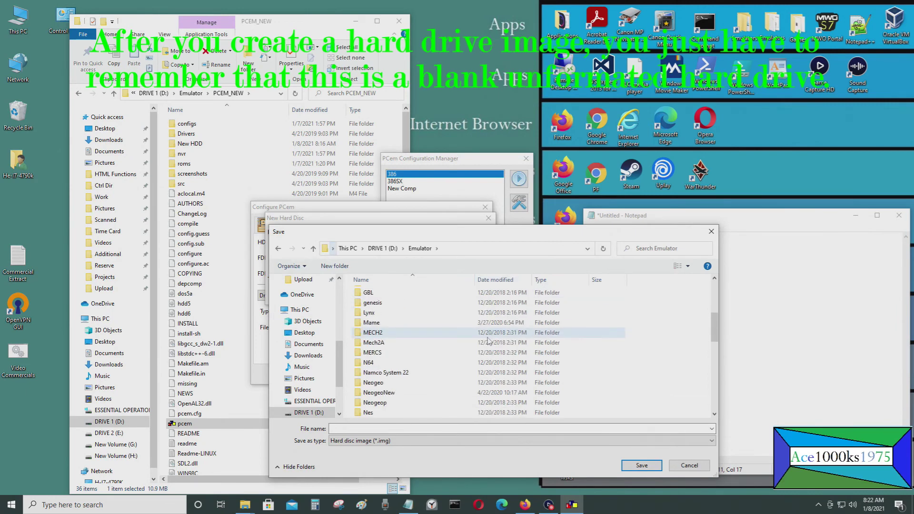
scroll(488, 340, "down", 2)
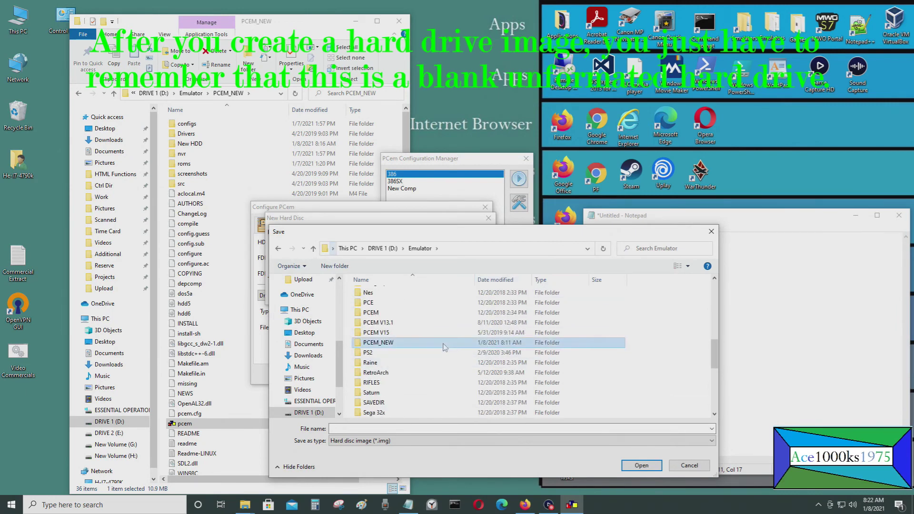
double_click(379, 402)
double_click(404, 314)
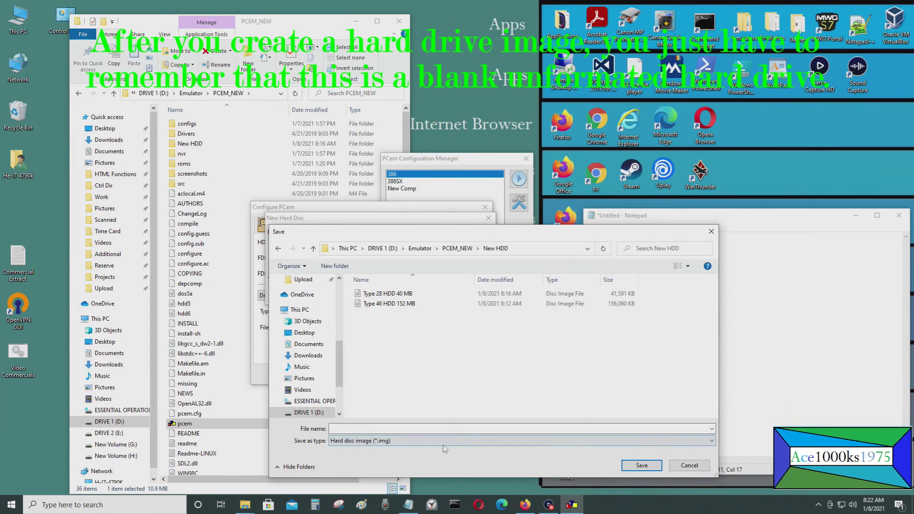
Save the disk image as 2 GB HDD and create the new hard disc with the custom geometry
left_click(456, 428)
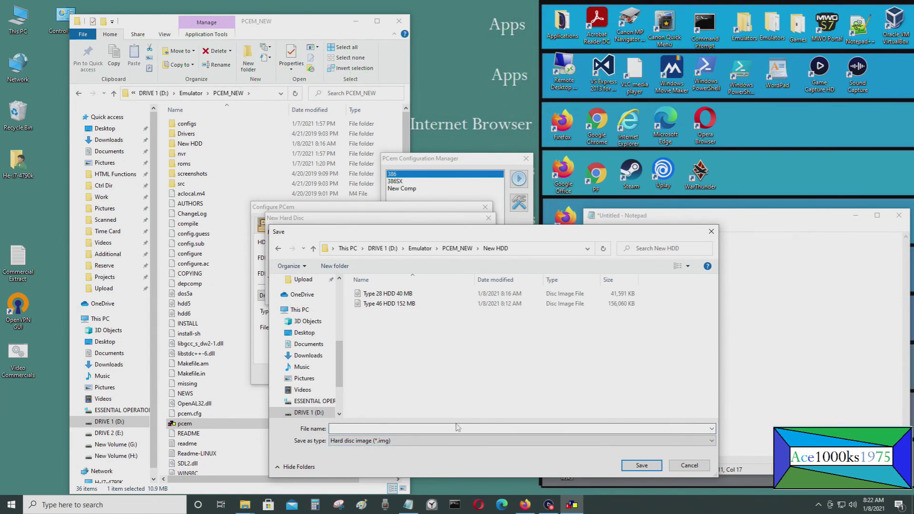
type("2 GB HDD")
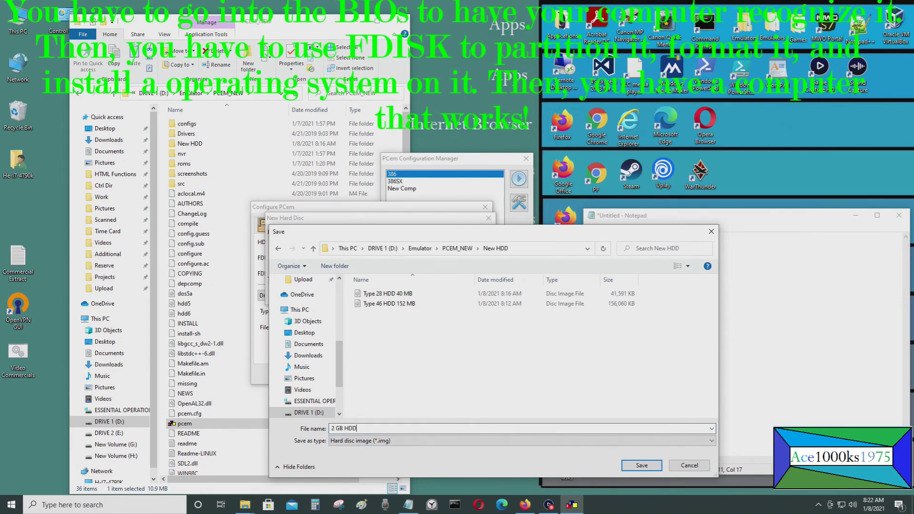
left_click(641, 465)
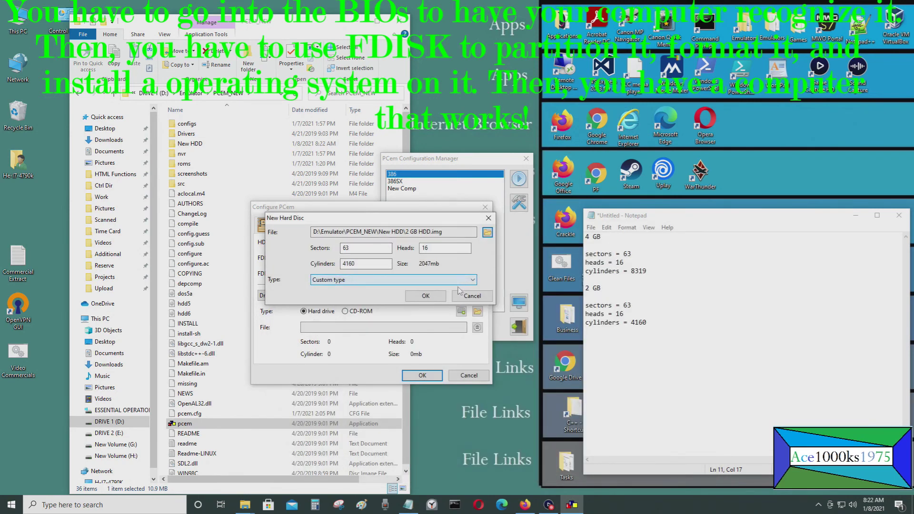
left_click(430, 296)
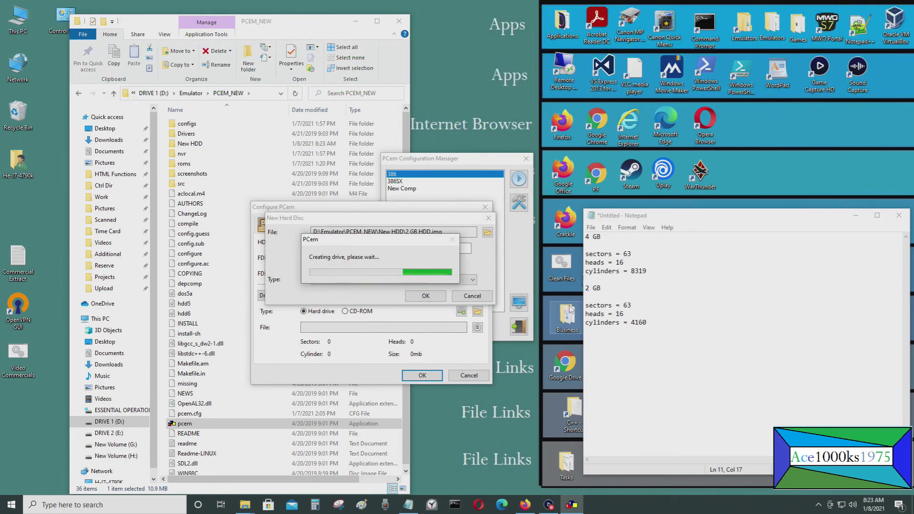
left_click(450, 283)
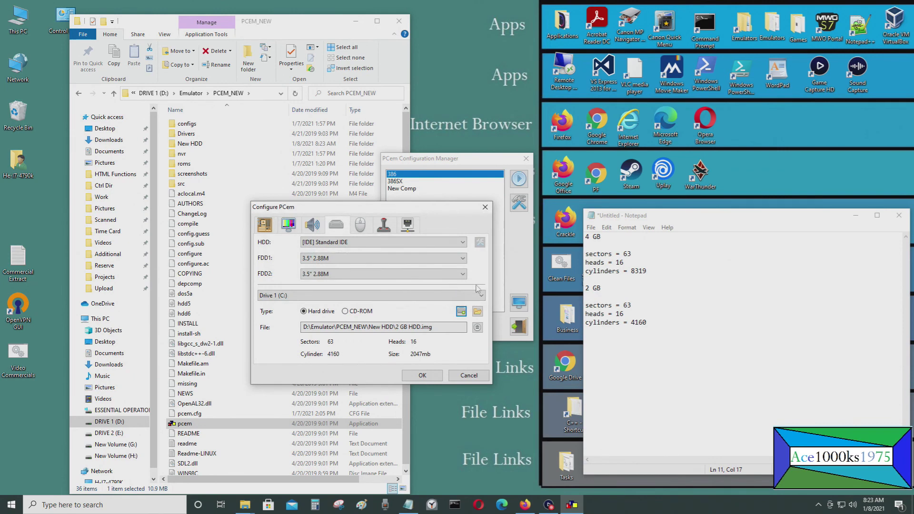
Check the 2 GB HDD image in the New HDD folder, and cancel both the file selection and the machine configuration
left_click(477, 311)
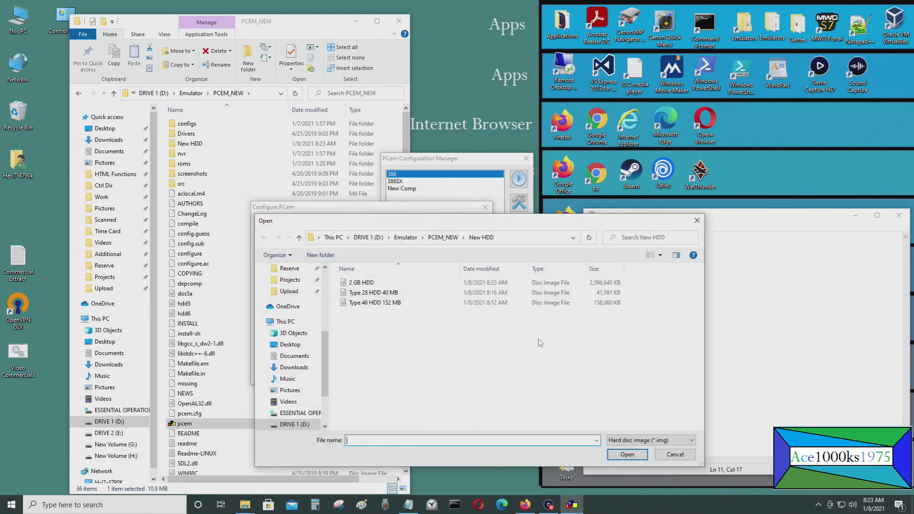
left_click(408, 285)
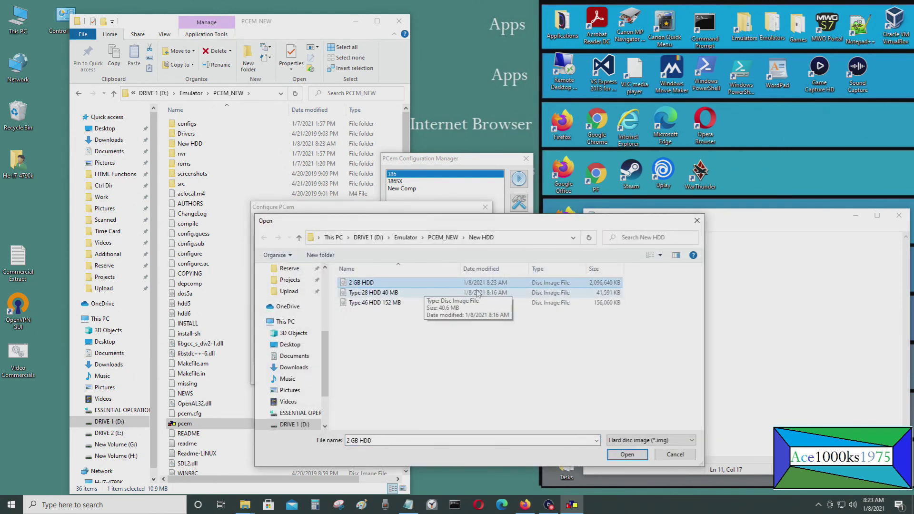
left_click(675, 454)
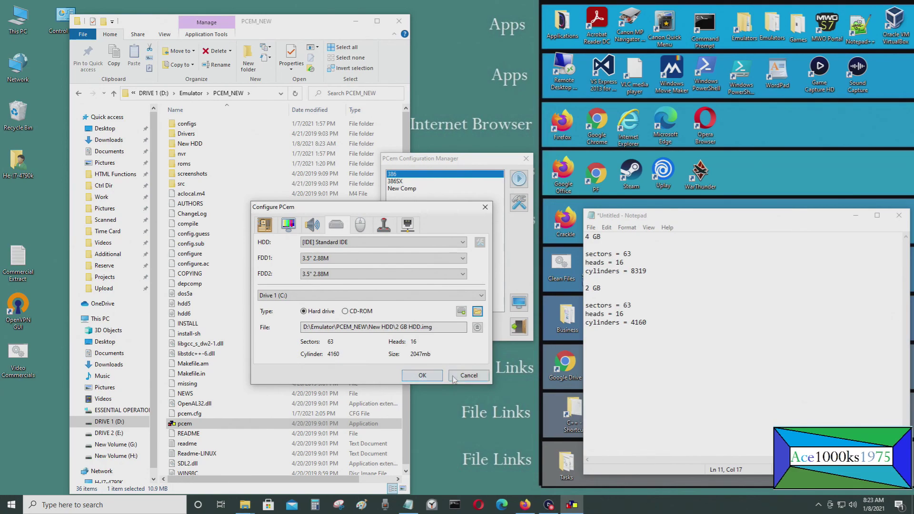
left_click(467, 376)
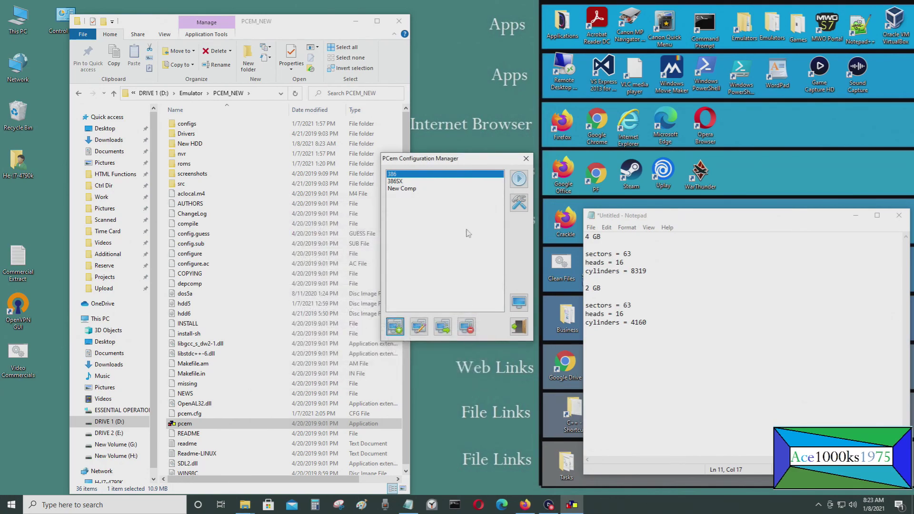